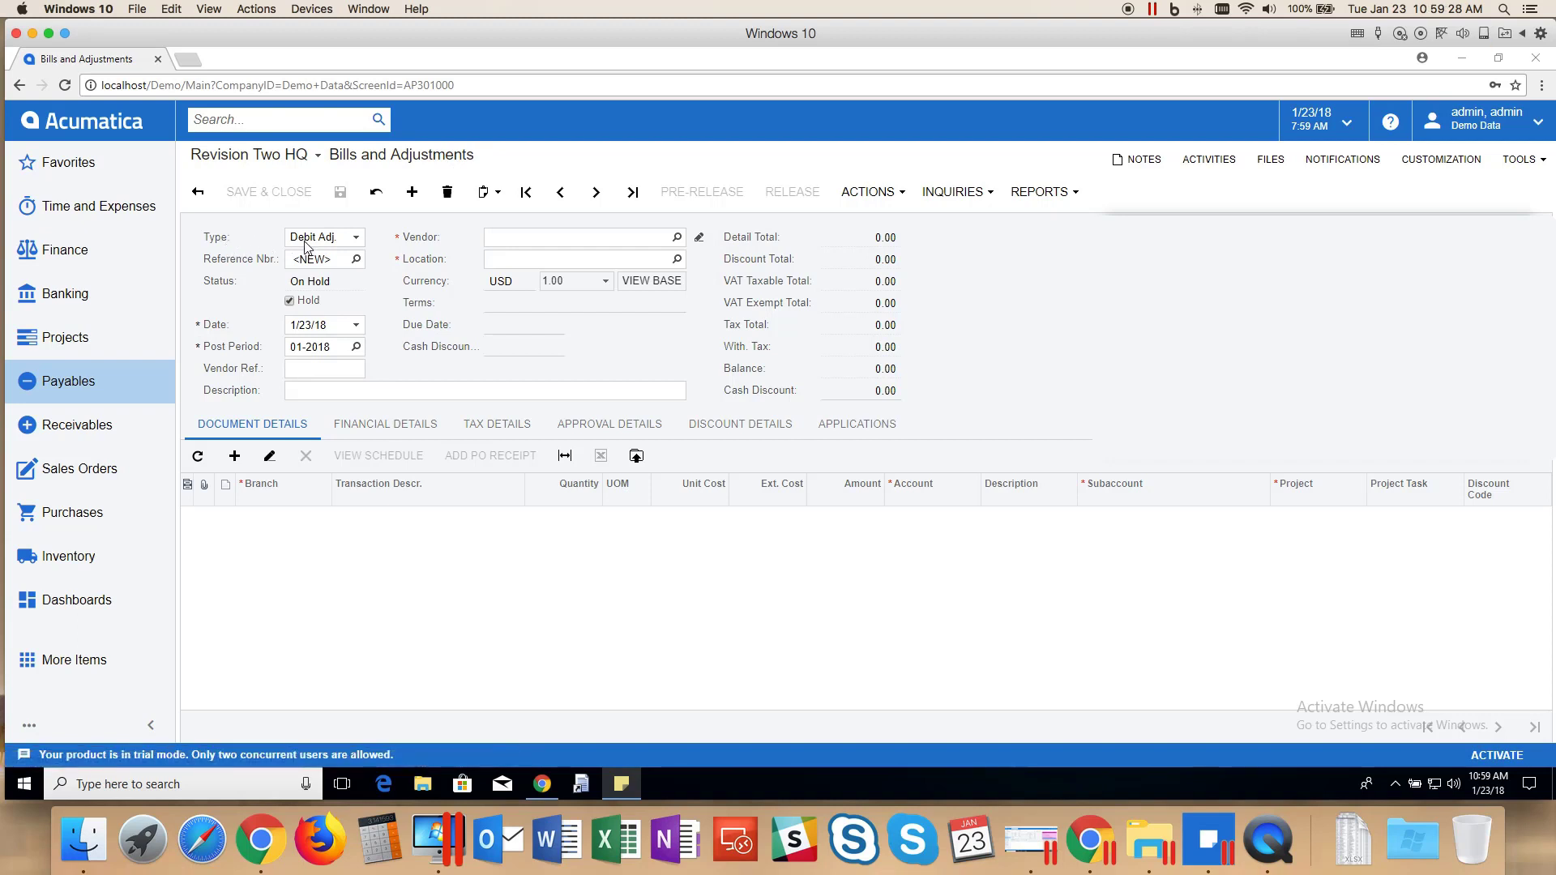
Set the debit adjustment's vendor to Edison Power with vendor reference demo4.
{"action": "left_click", "coordinate": [513, 241]}
{"action": "type", "text": "edpo"}
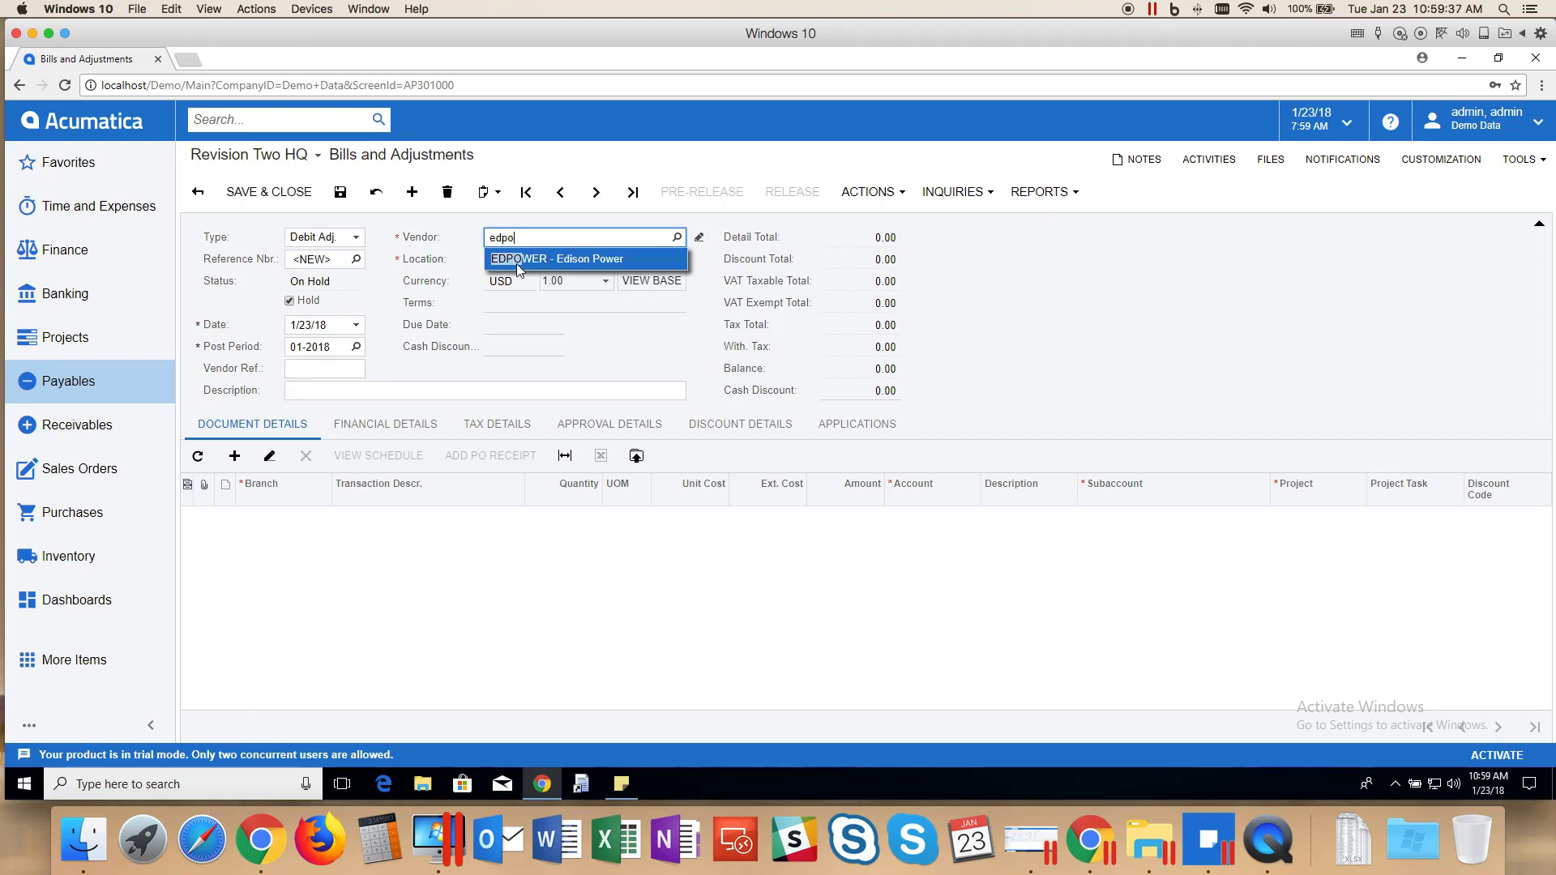
{"action": "left_click", "coordinate": [519, 259]}
{"action": "left_click", "coordinate": [345, 368]}
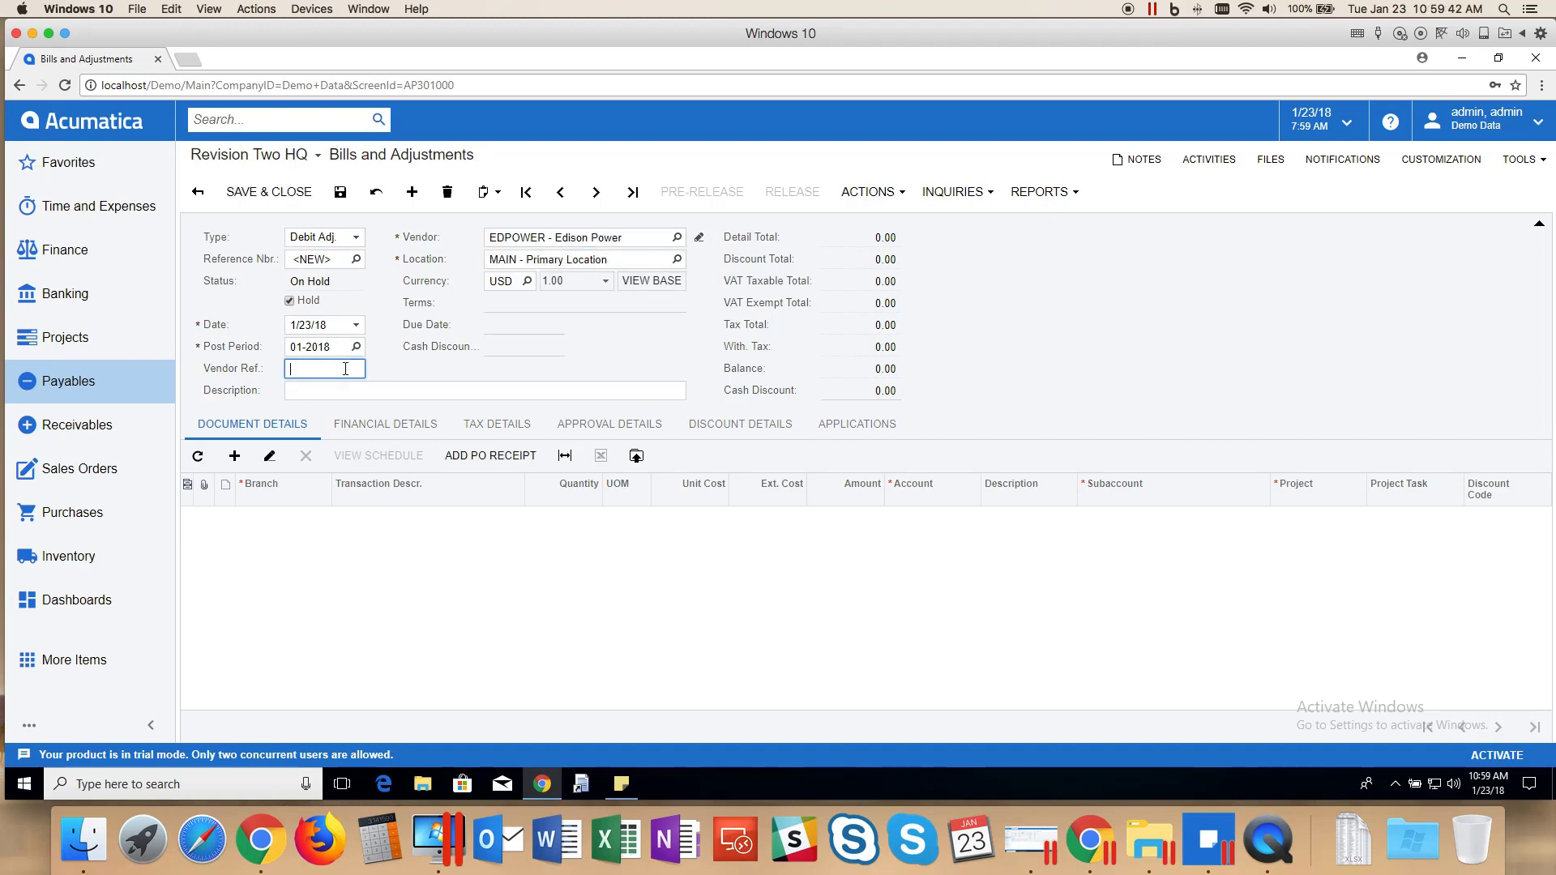
{"action": "type", "text": "demo4"}
{"action": "left_click", "coordinate": [345, 389]}
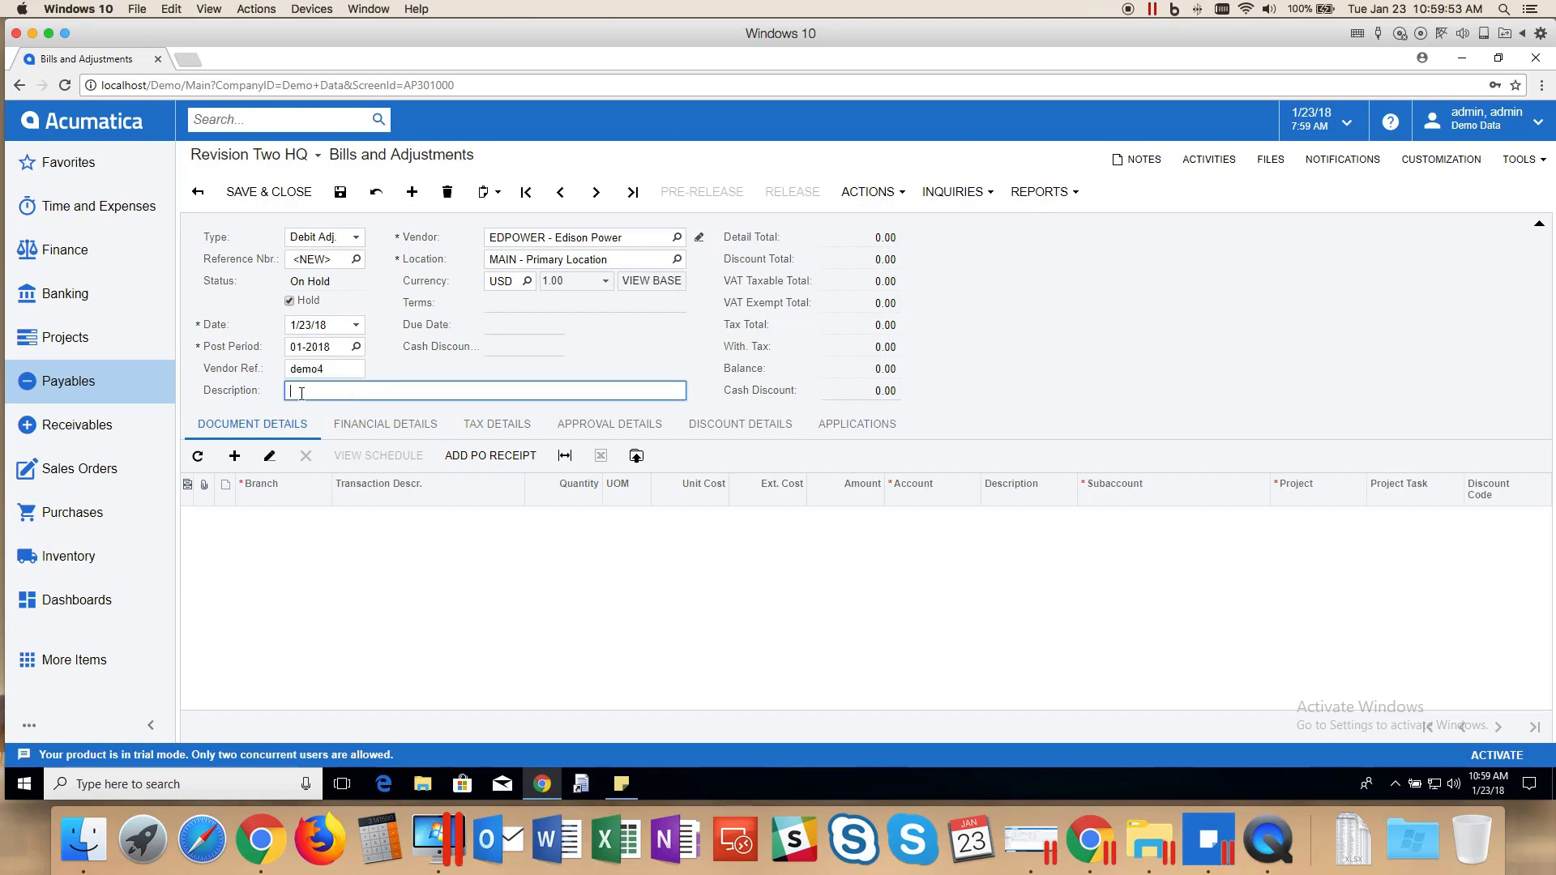
Add a 100.00 detail line, take the adjustment off hold, and release it.
{"action": "left_click", "coordinate": [234, 460]}
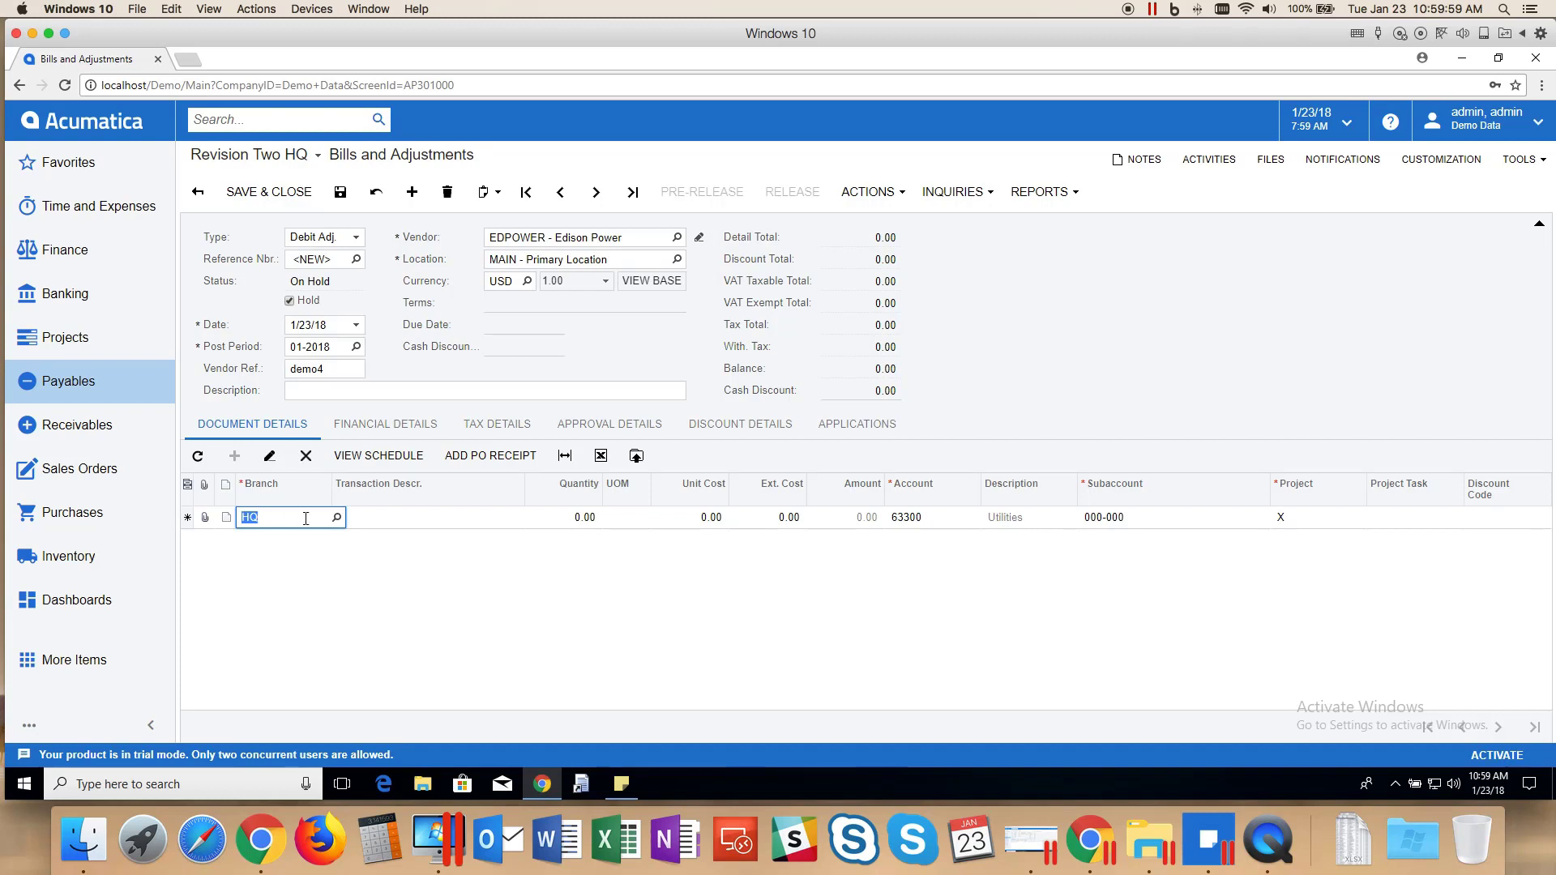
{"action": "left_click", "coordinate": [390, 518]}
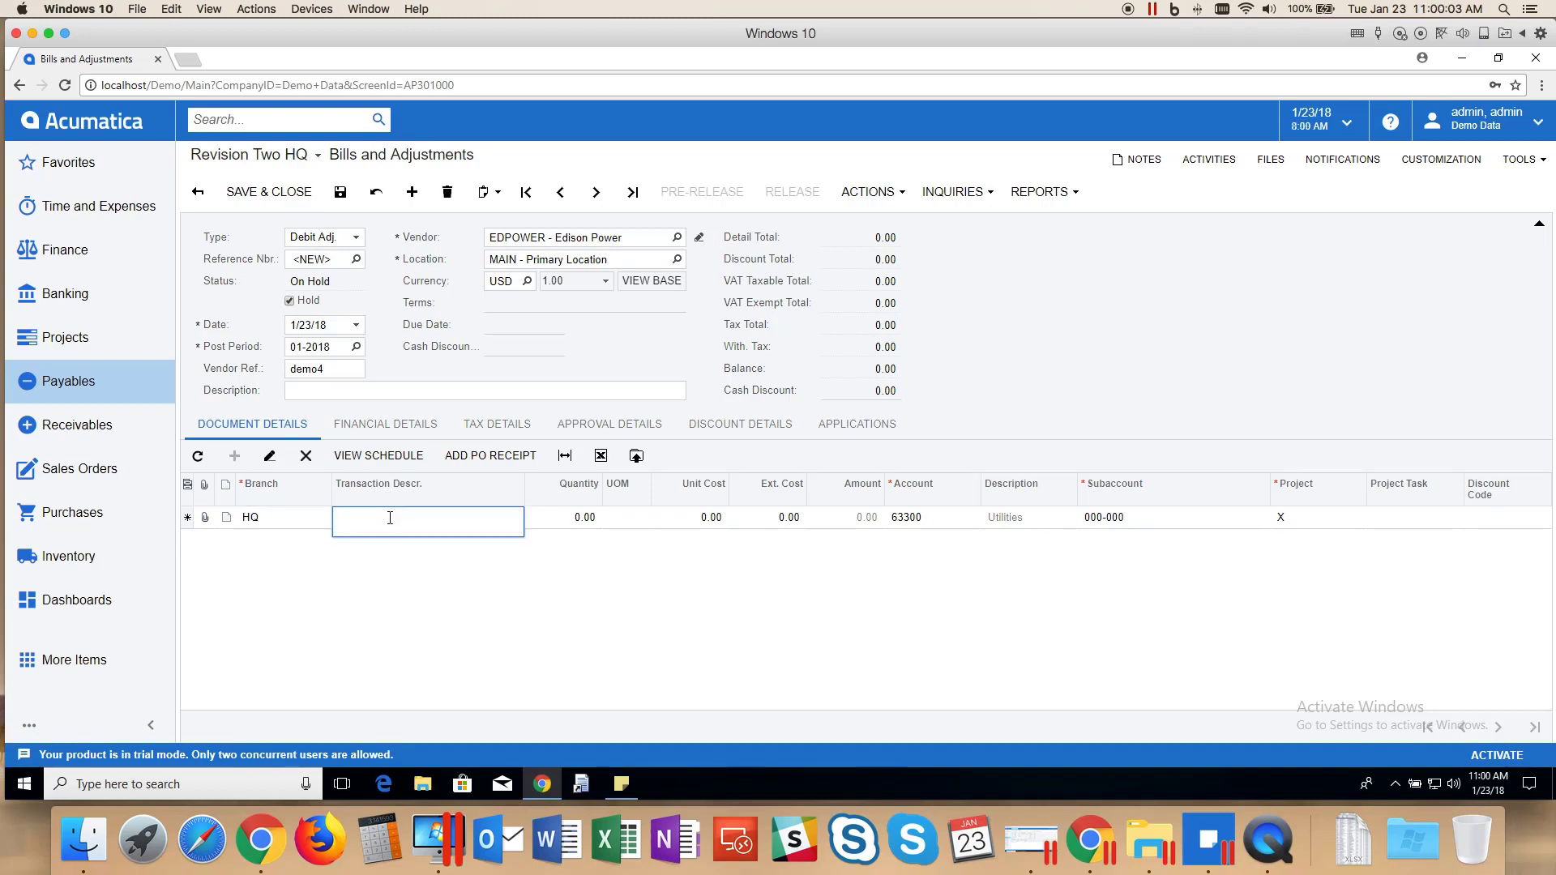
{"action": "left_click", "coordinate": [770, 520]}
{"action": "type", "text": "1"}
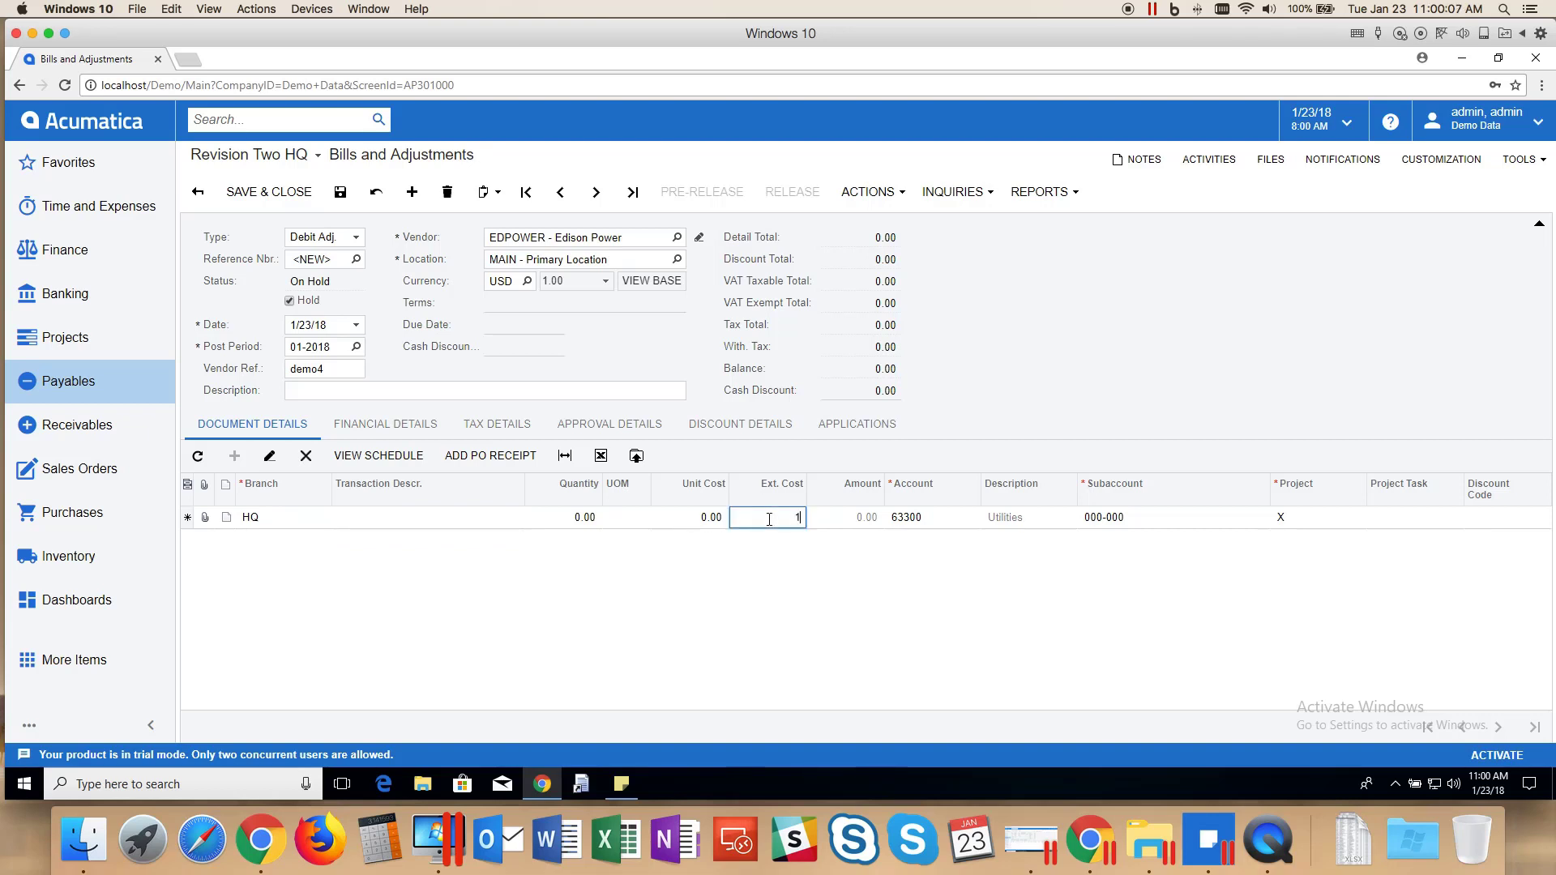
{"action": "type", "text": "00"}
{"action": "key", "text": "Tab"}
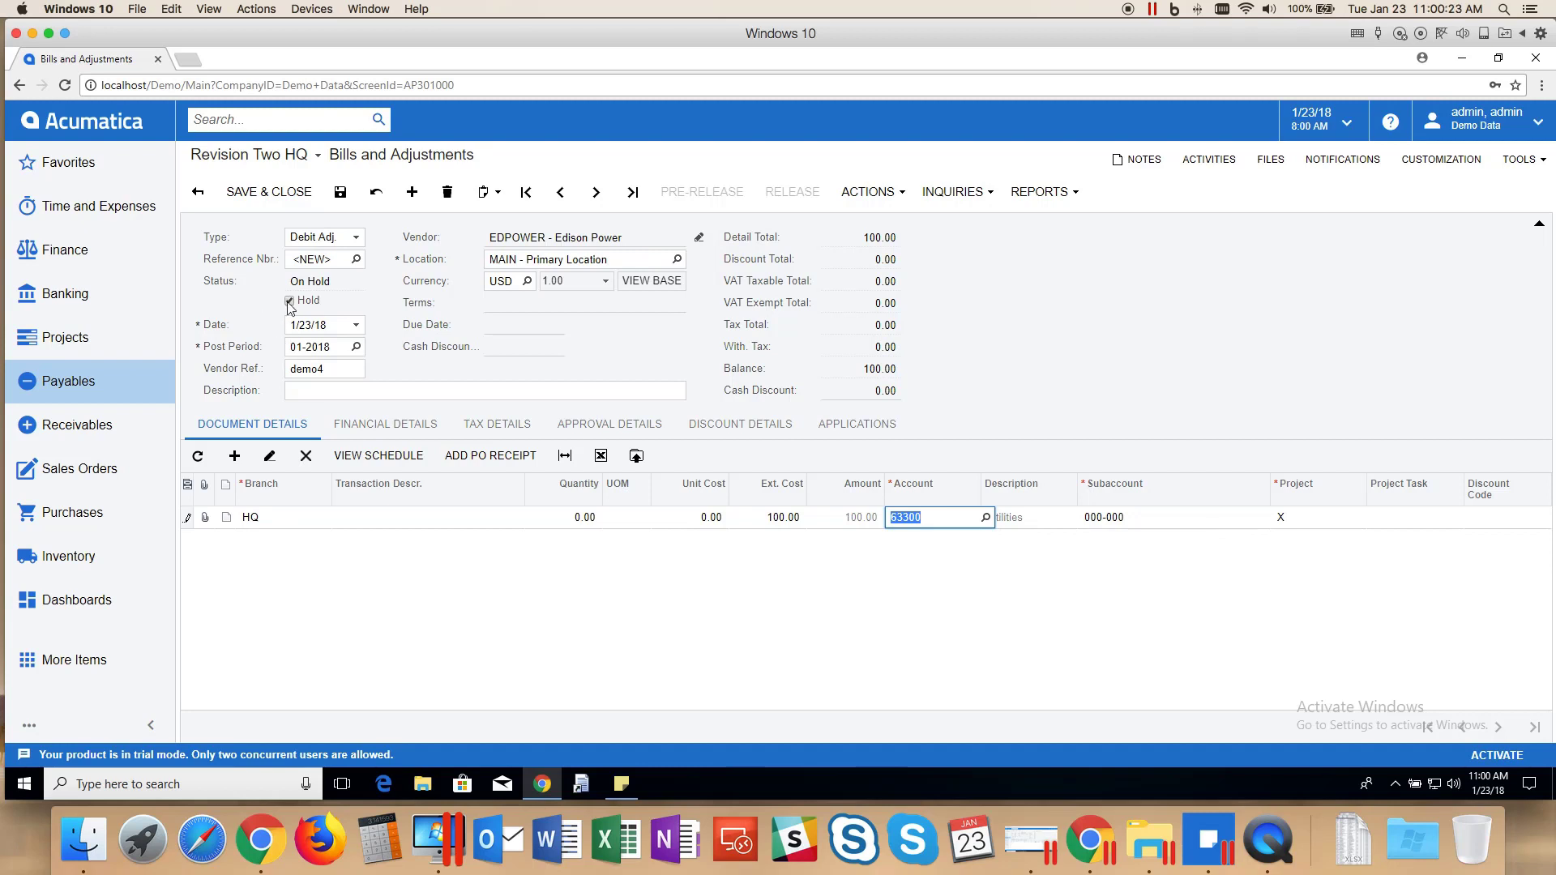
{"action": "left_click", "coordinate": [290, 302]}
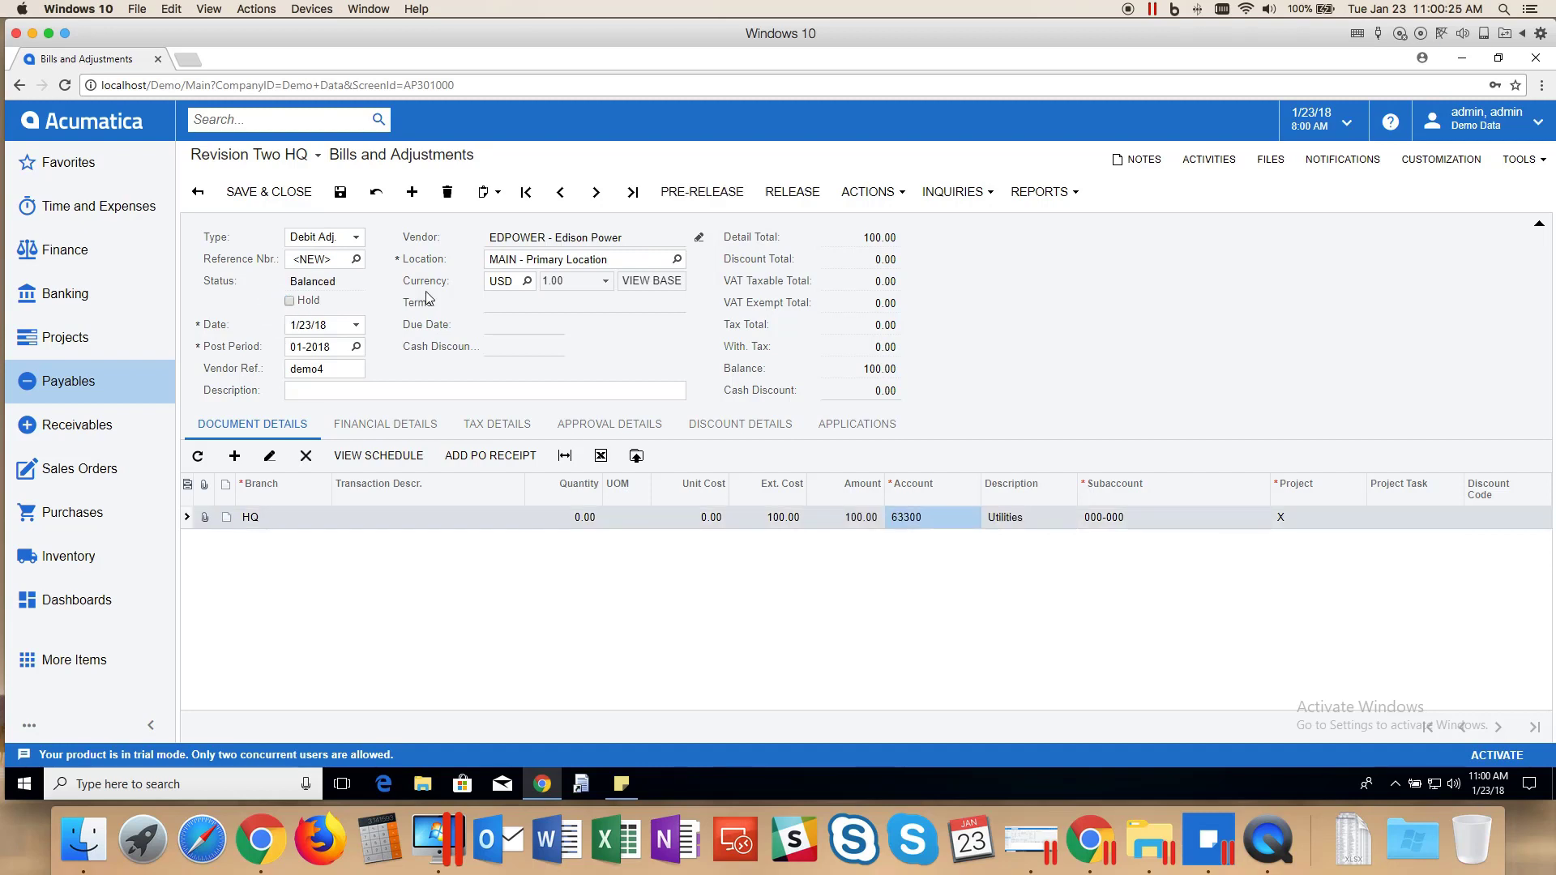
{"action": "left_click", "coordinate": [792, 192]}
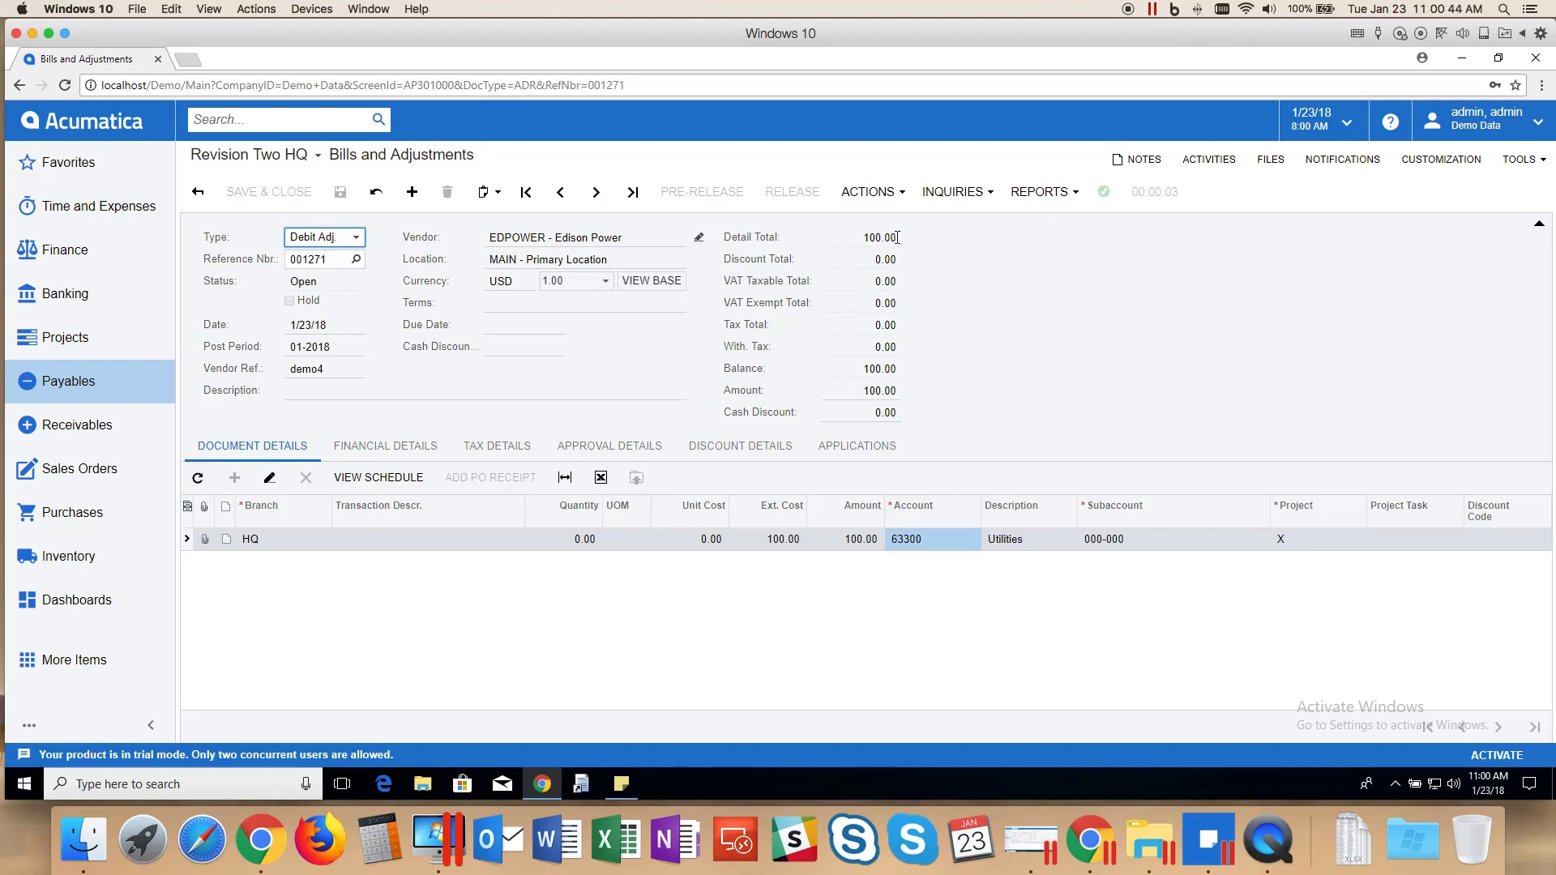
Create a vendor refund from the adjustment with a 75.00 payment amount.
{"action": "left_click", "coordinate": [905, 202]}
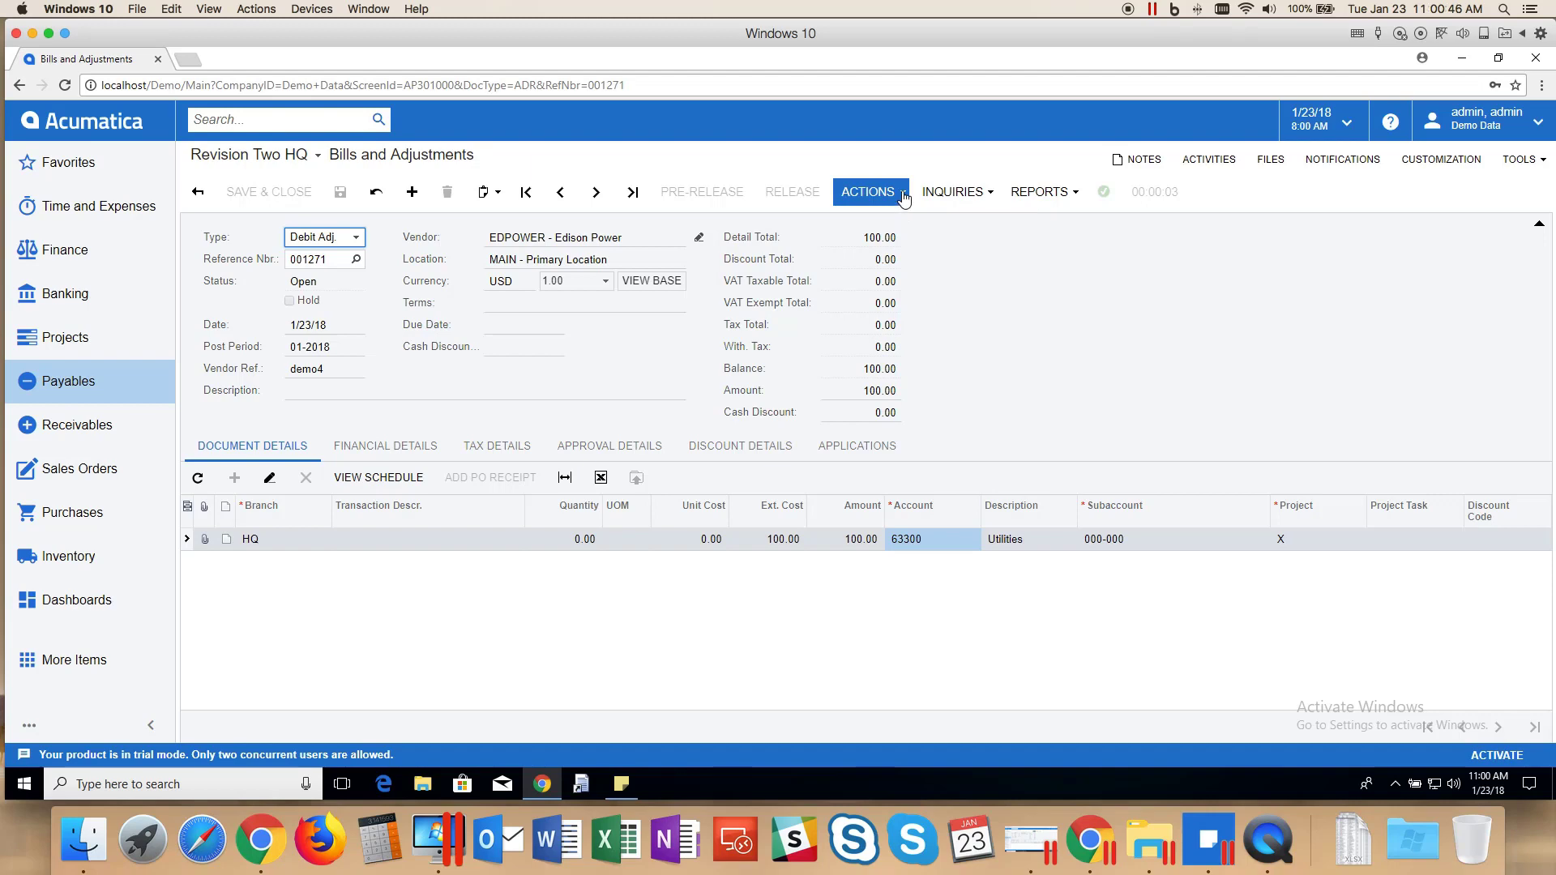
{"action": "left_click", "coordinate": [905, 198]}
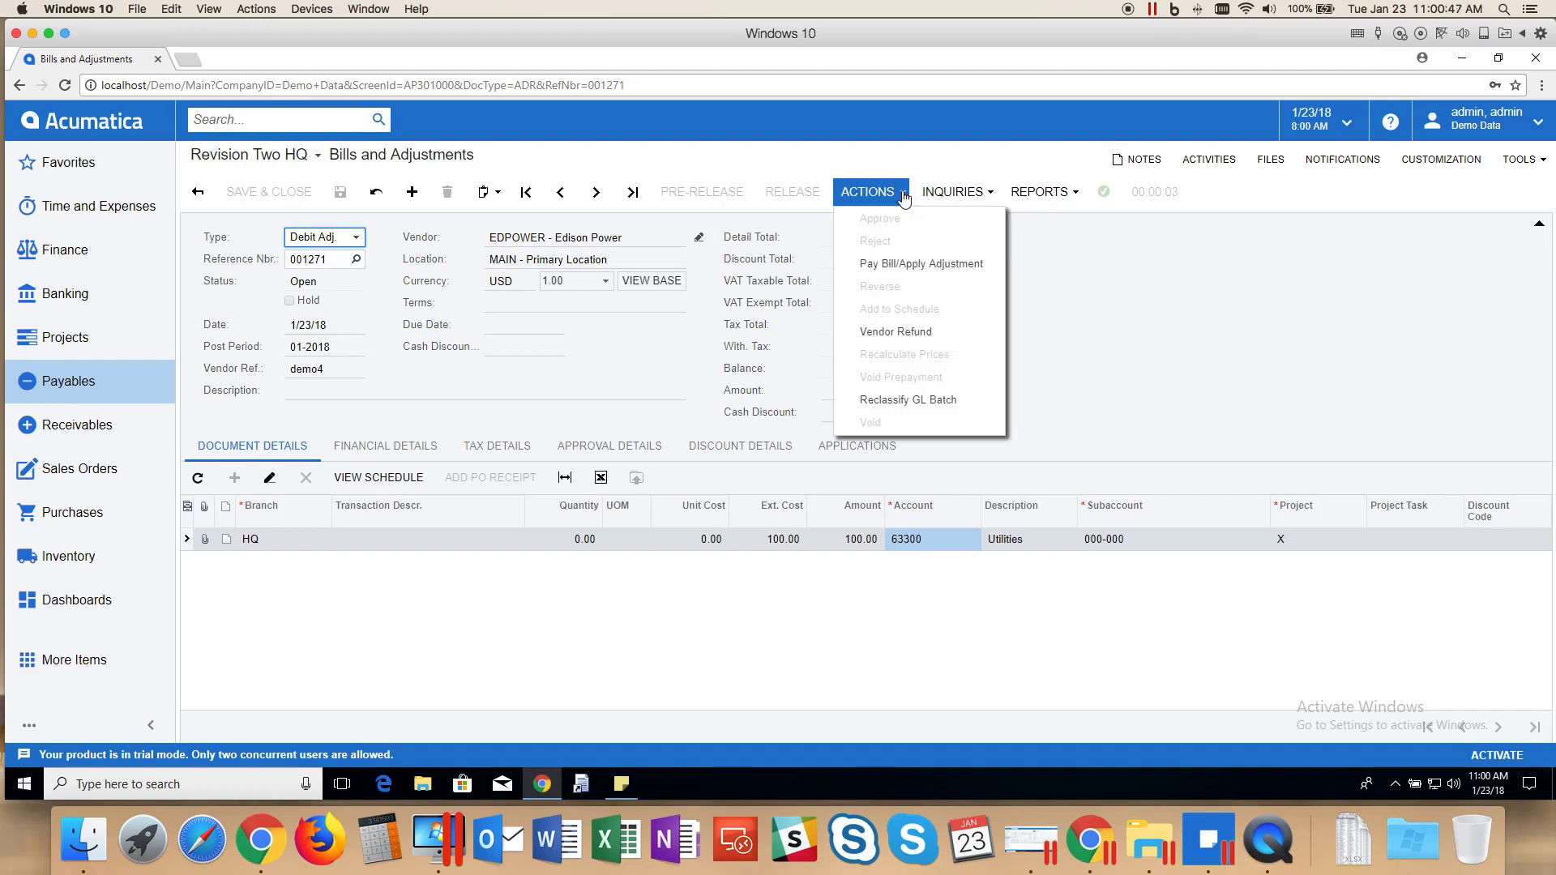
{"action": "left_click", "coordinate": [920, 333]}
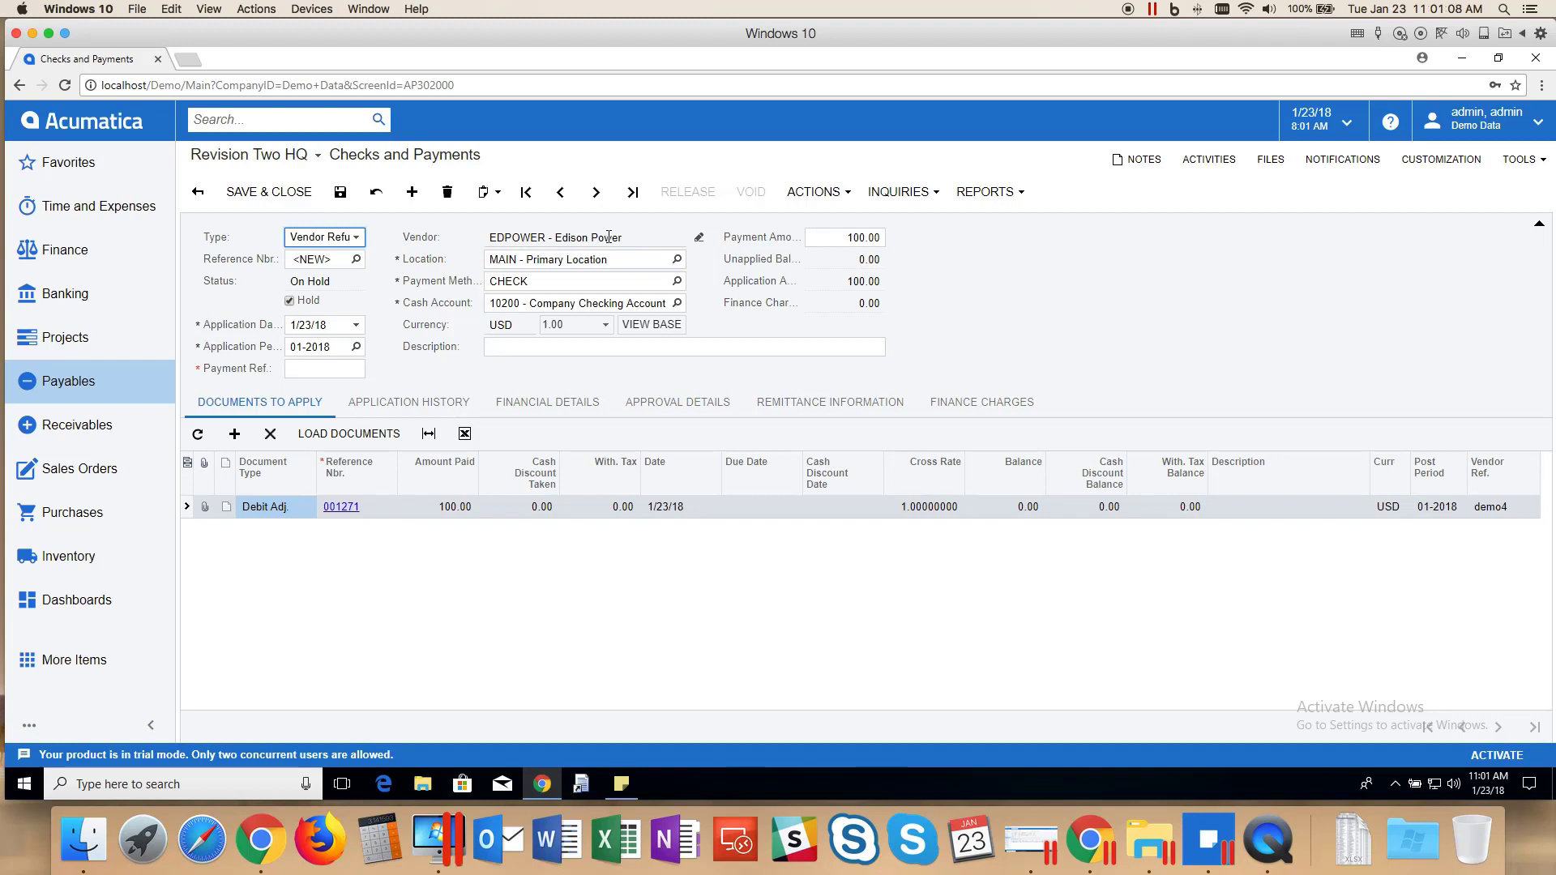
{"action": "left_click", "coordinate": [825, 240]}
{"action": "type", "text": "75"}
{"action": "key", "text": "Tab"}
Apply 75.00 to adjustment 001271, set payment ref 567, remove hold and release.
{"action": "left_click", "coordinate": [448, 513]}
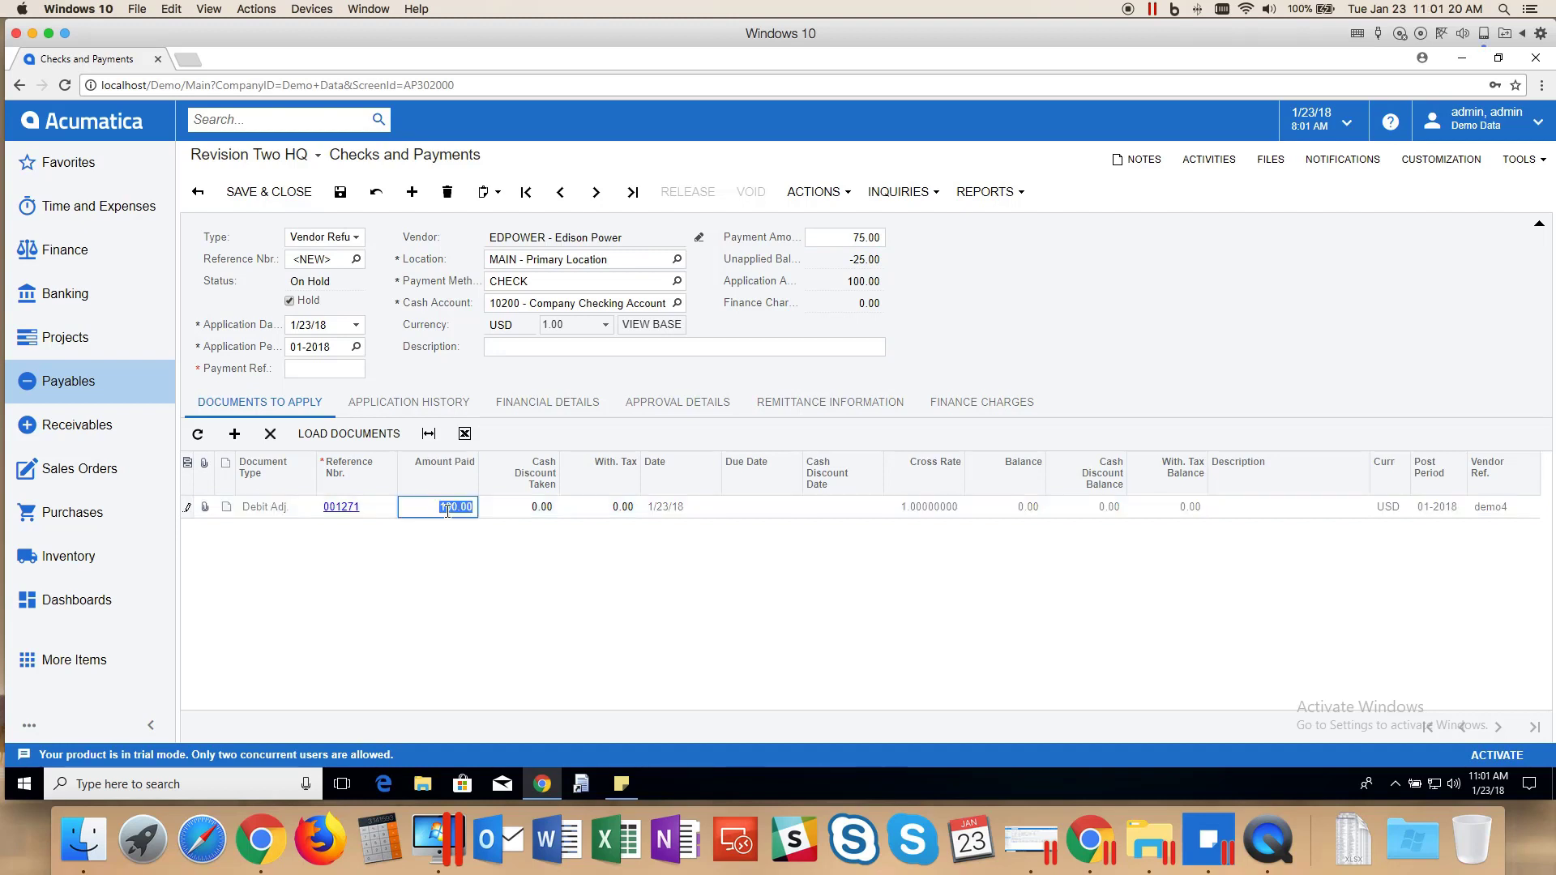
{"action": "type", "text": "75"}
{"action": "left_click", "coordinate": [304, 365]}
{"action": "type", "text": "56"}
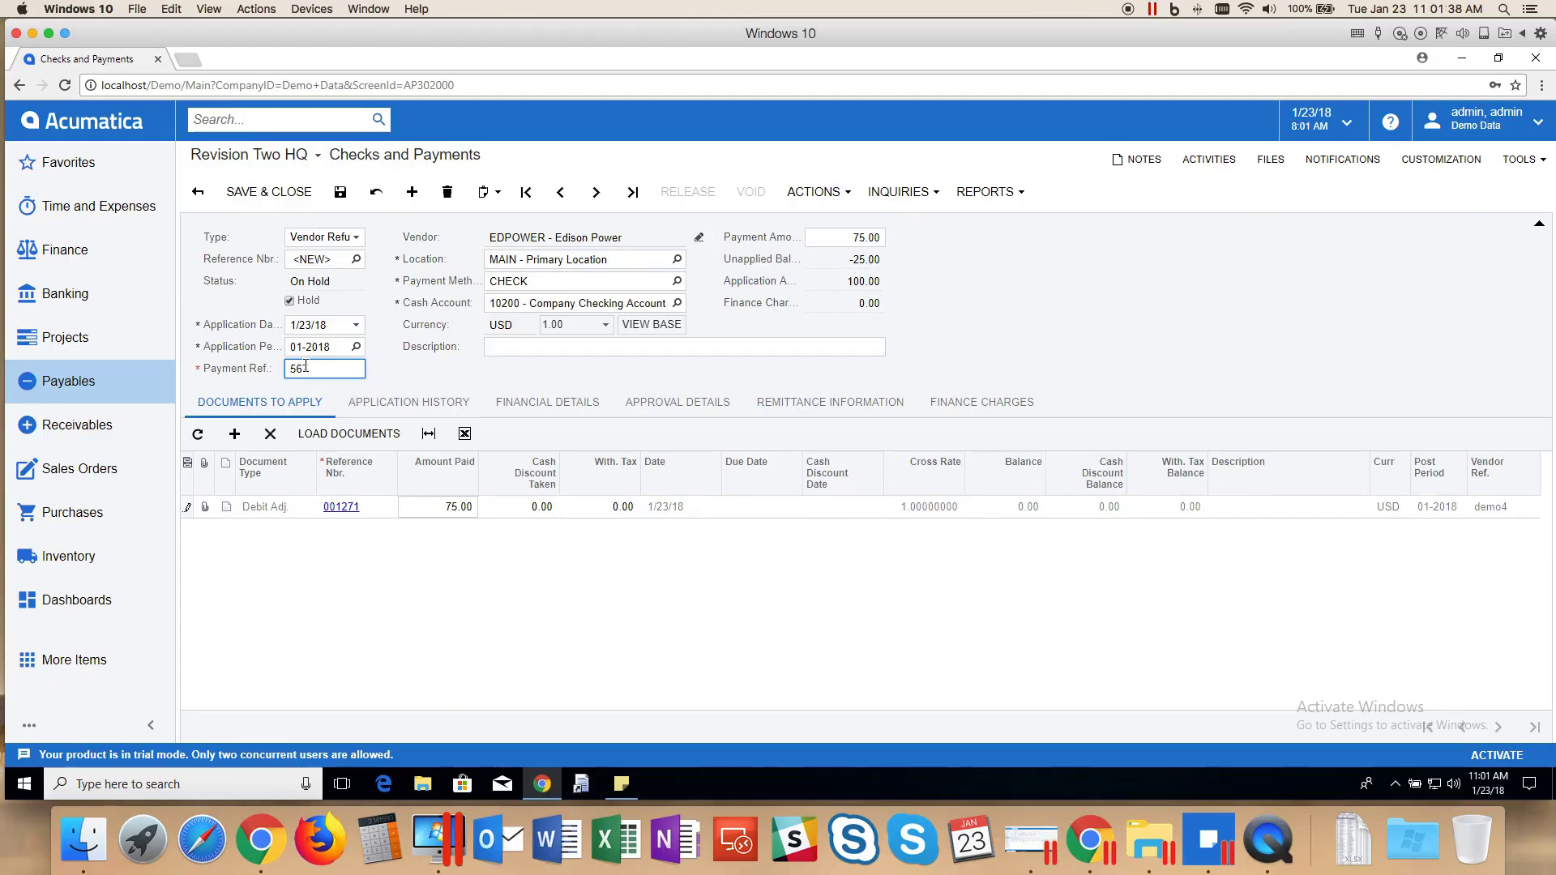
{"action": "type", "text": "7"}
{"action": "left_click", "coordinate": [290, 301]}
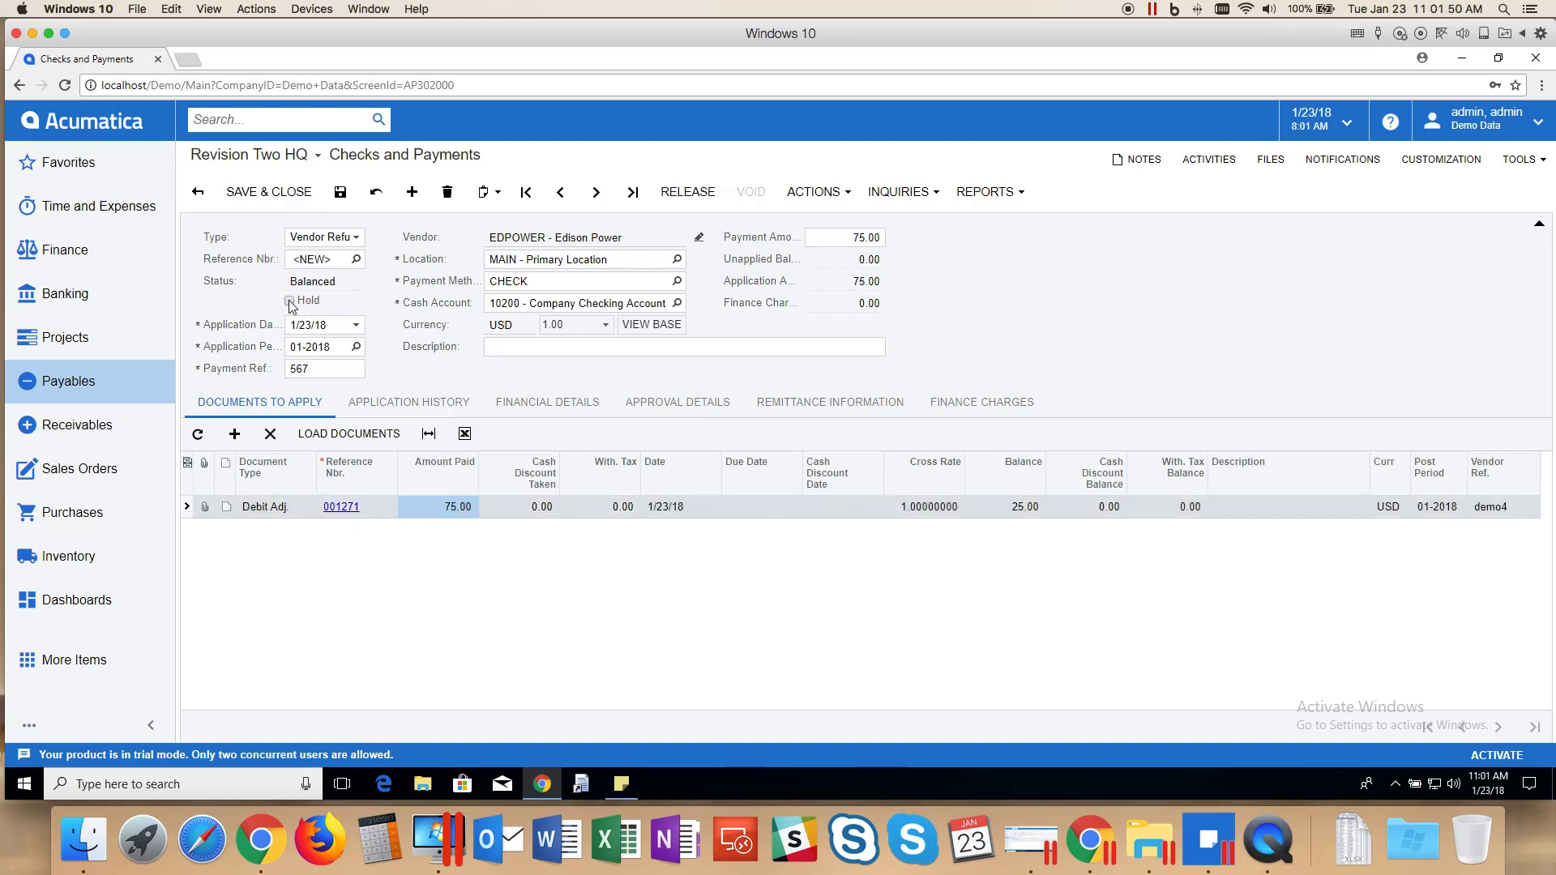
{"action": "left_click", "coordinate": [689, 193]}
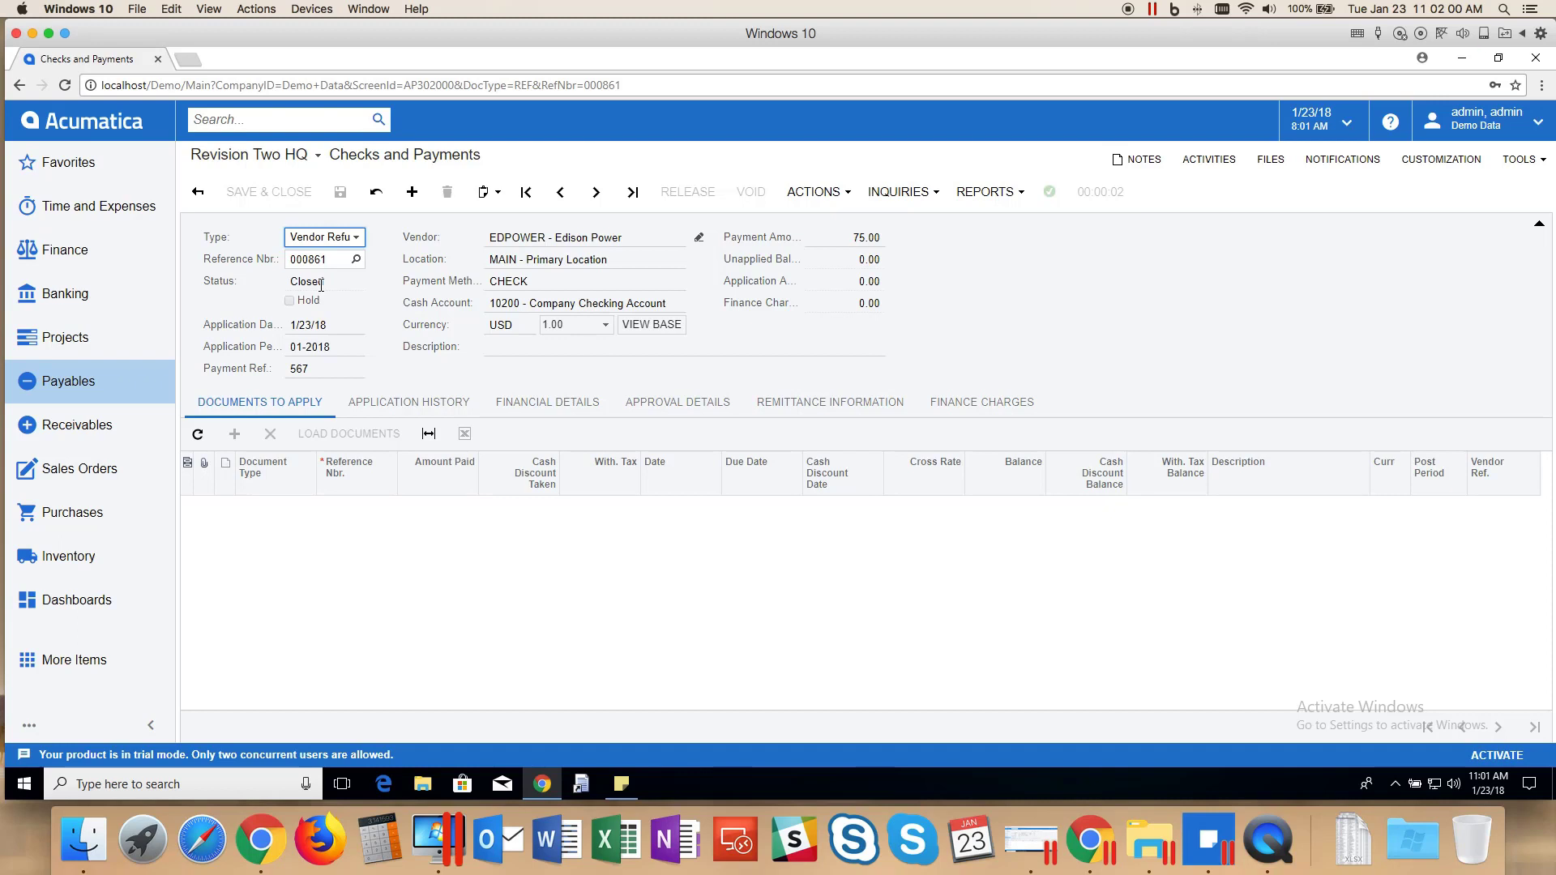
Review the refund's application history showing 25.00 left on 001271, then go to Payables.
{"action": "left_click", "coordinate": [364, 403]}
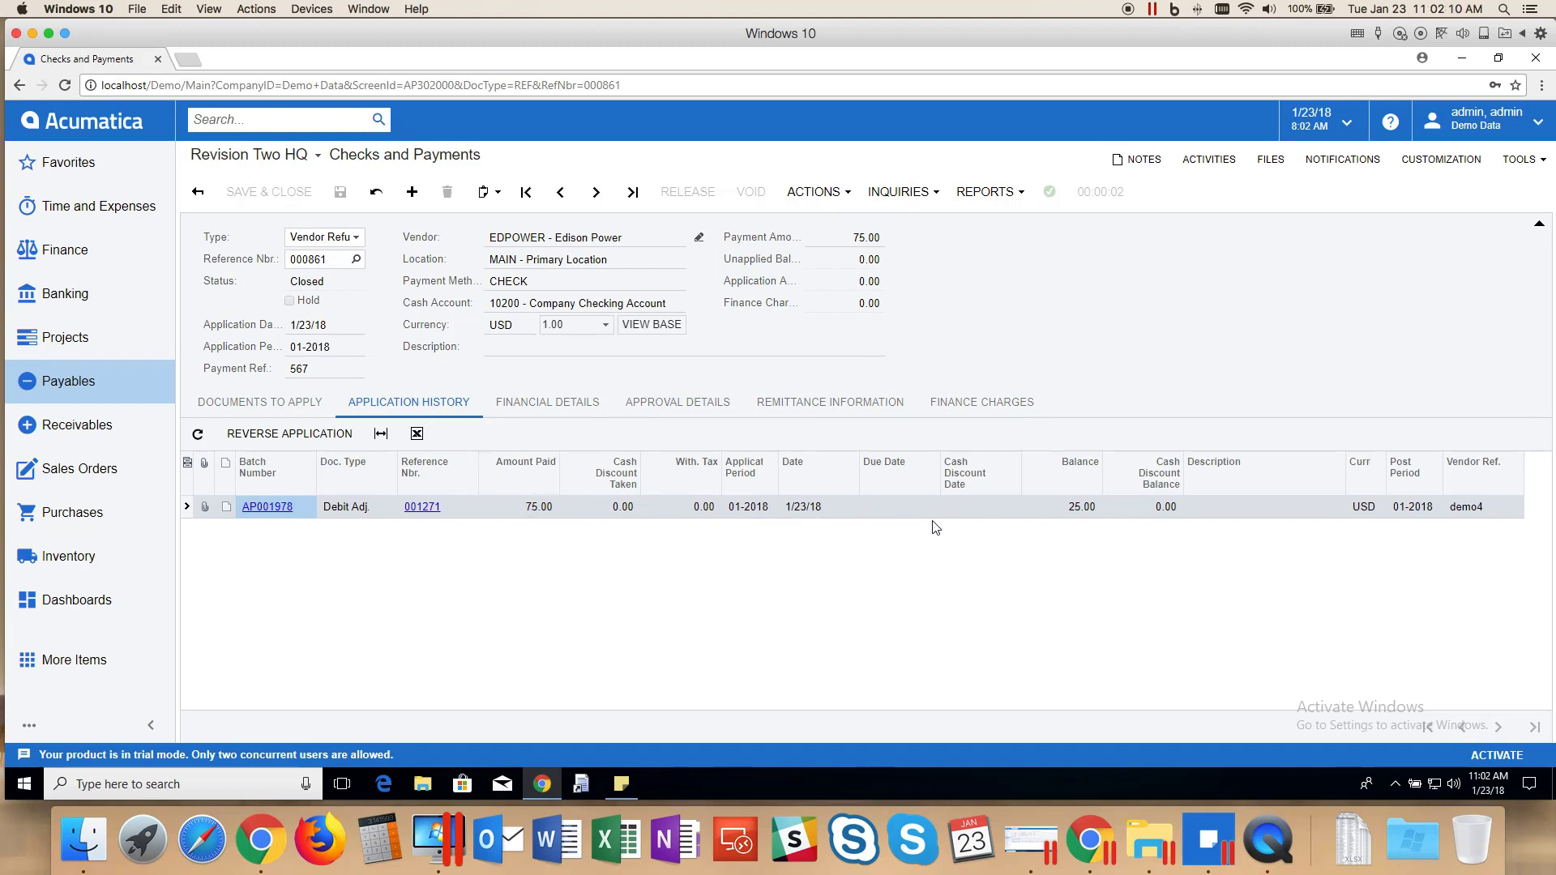
{"action": "left_click", "coordinate": [1037, 507]}
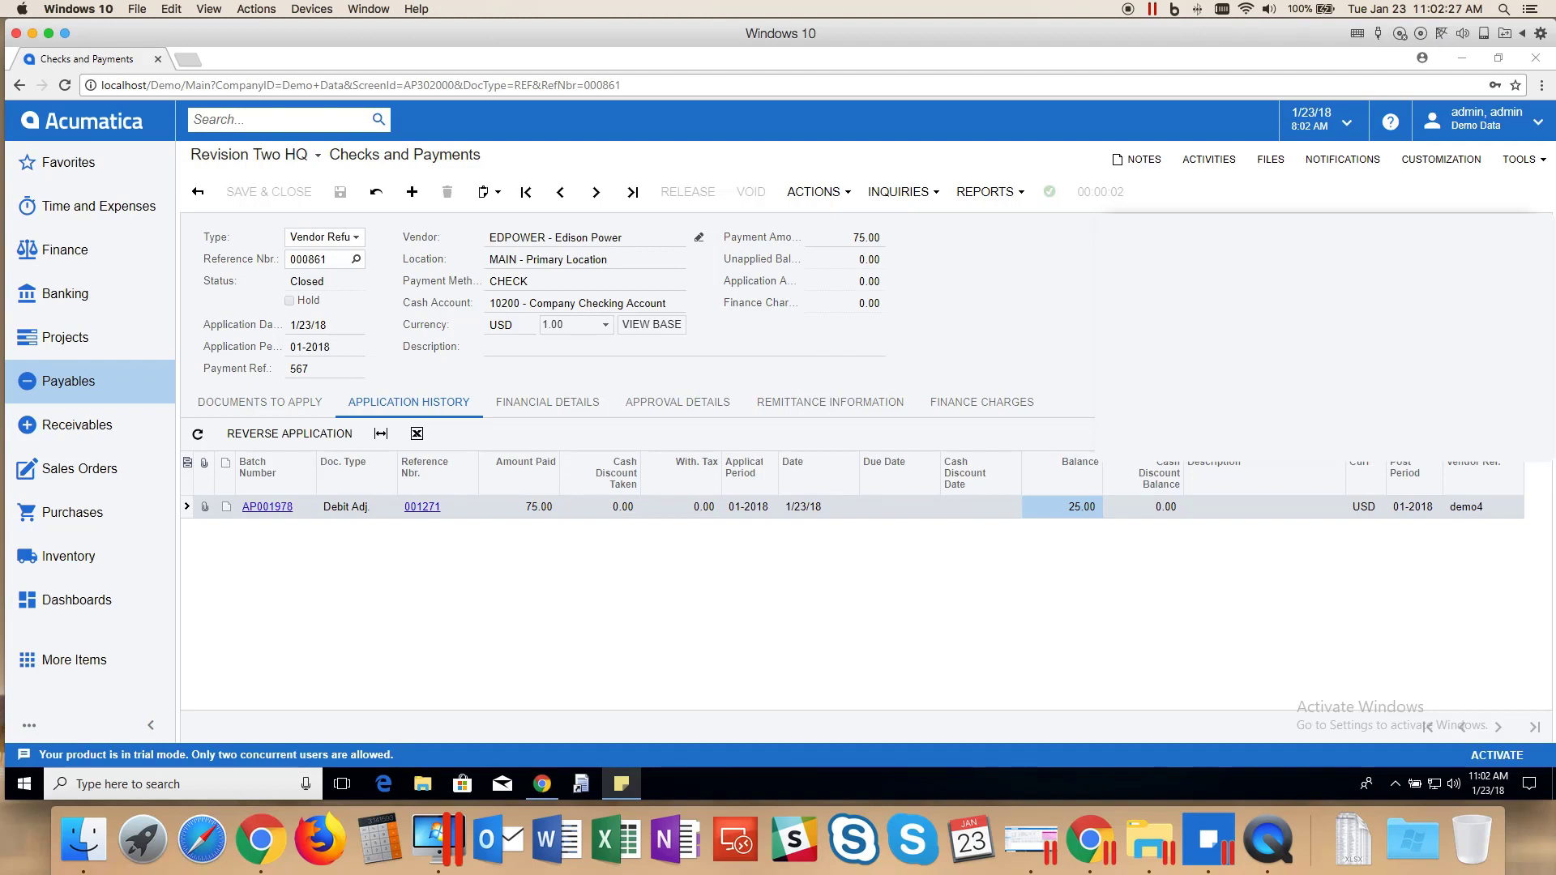
{"action": "left_click", "coordinate": [72, 384]}
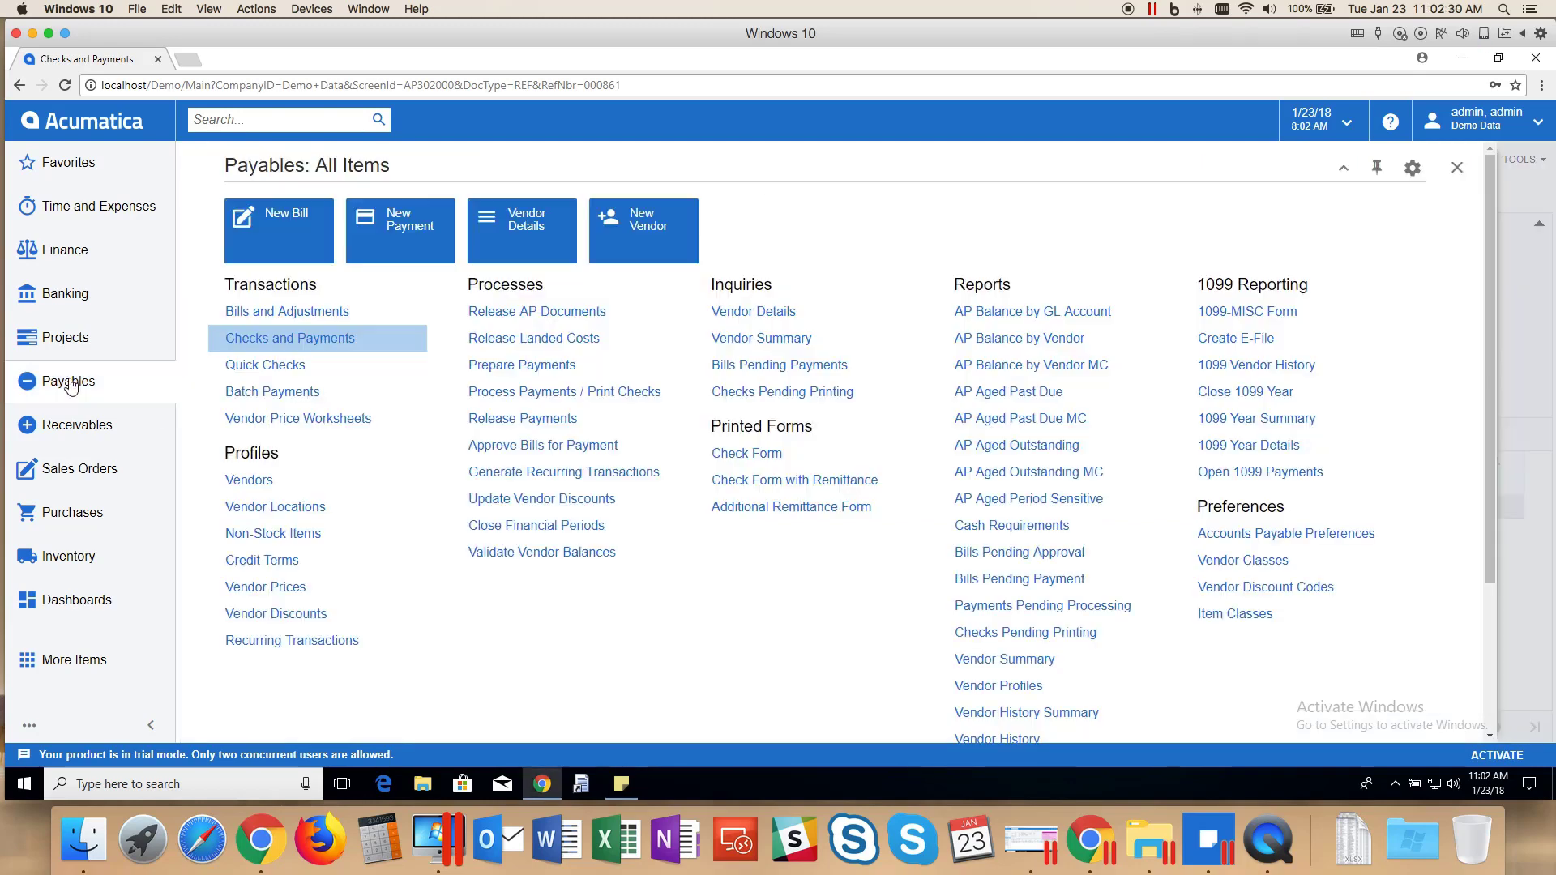
Start a new Credit Adj. document for vendor Edison Power with vendor ref demo4.
{"action": "left_click", "coordinate": [275, 313]}
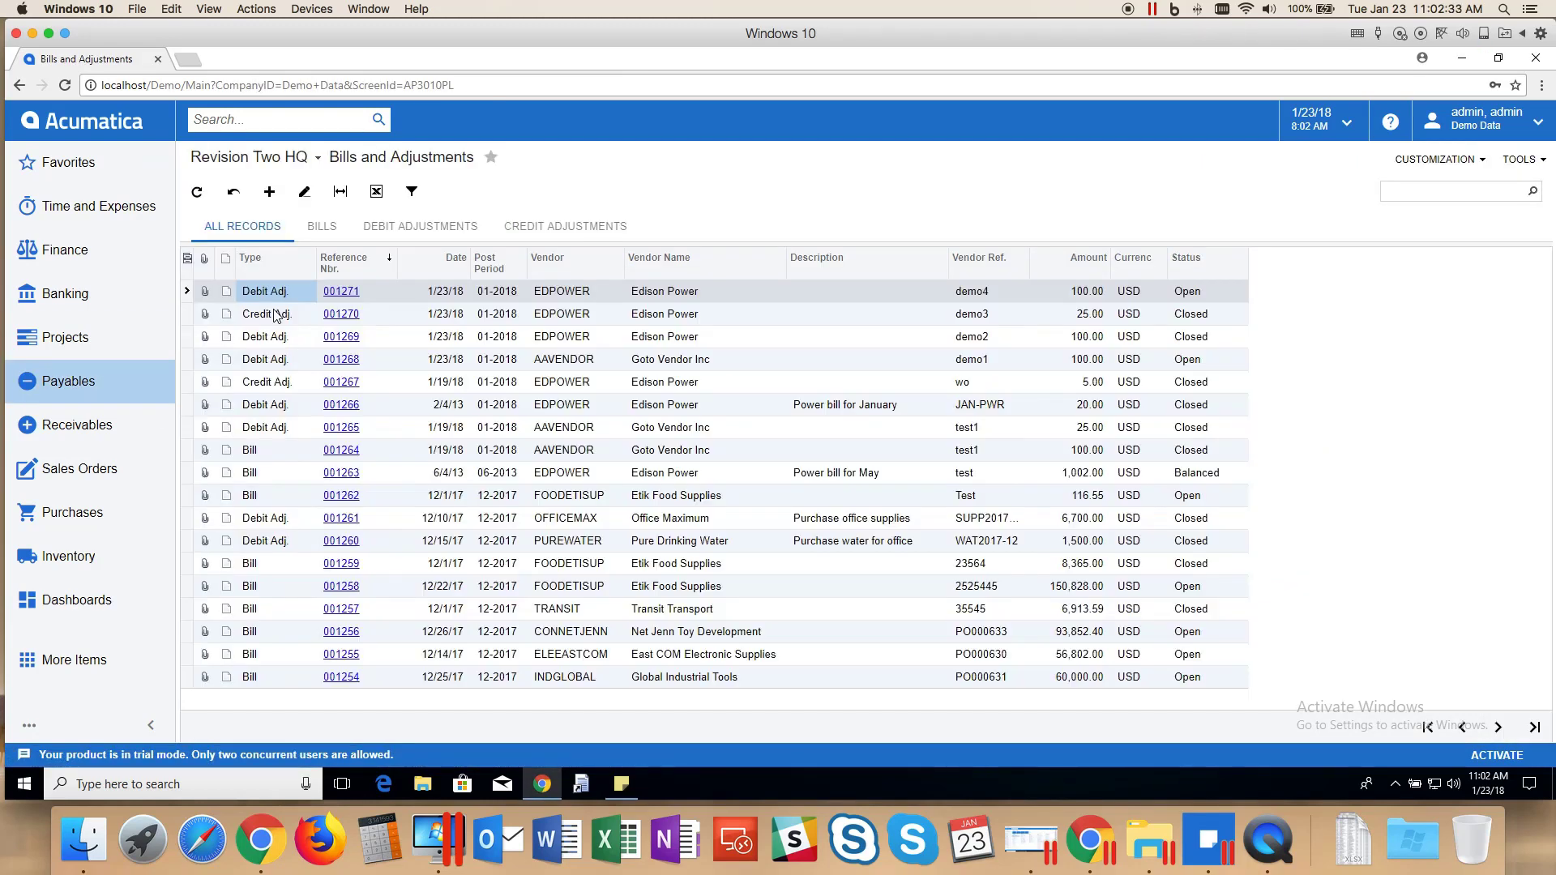
{"action": "left_click", "coordinate": [270, 192]}
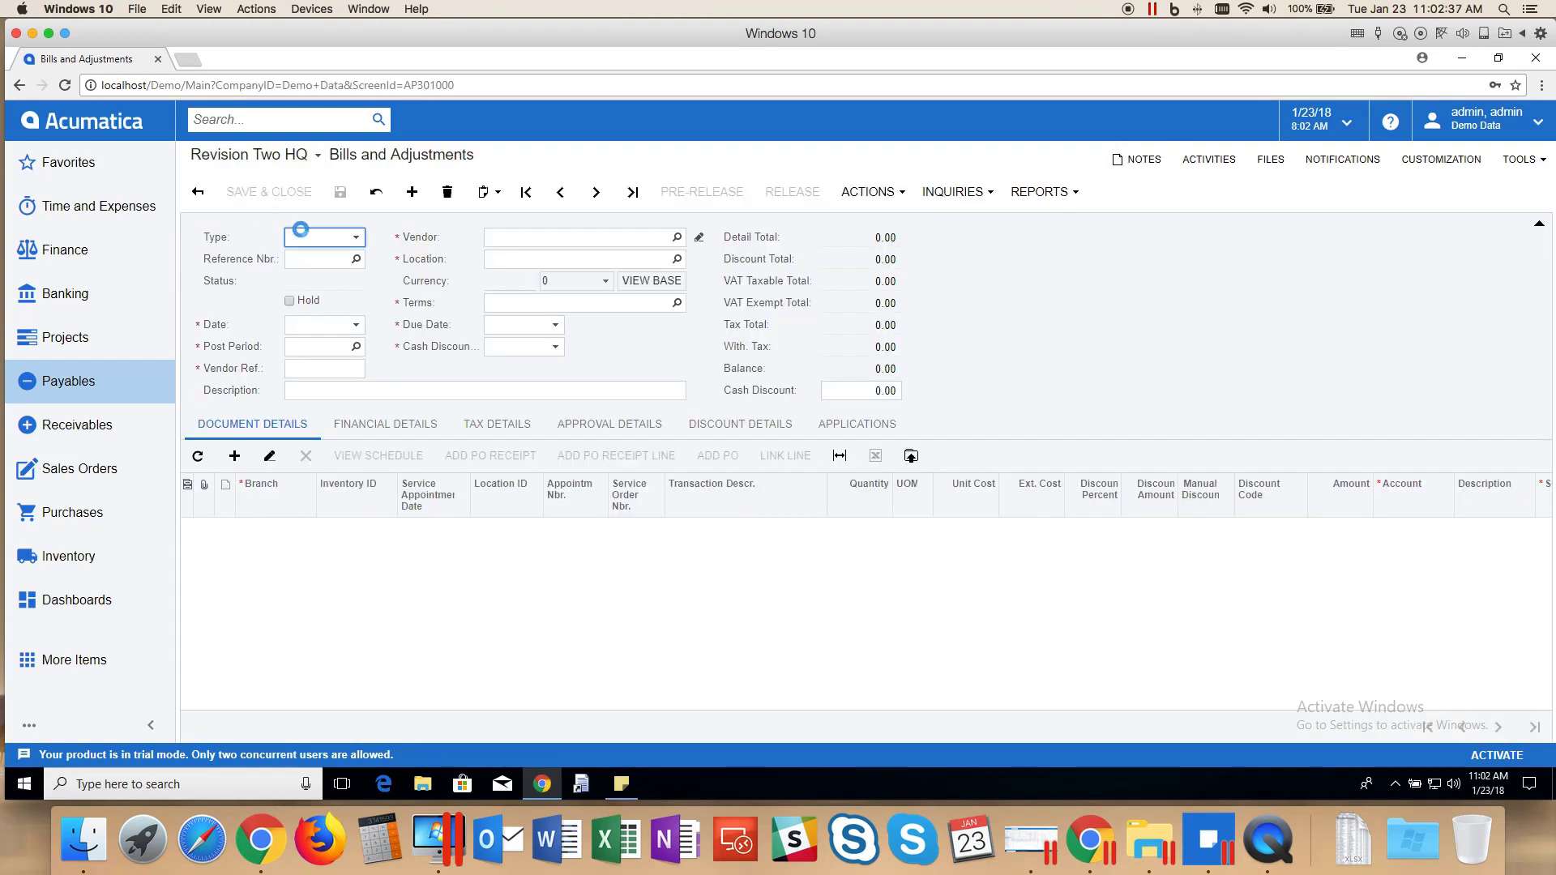
{"action": "left_click", "coordinate": [351, 238]}
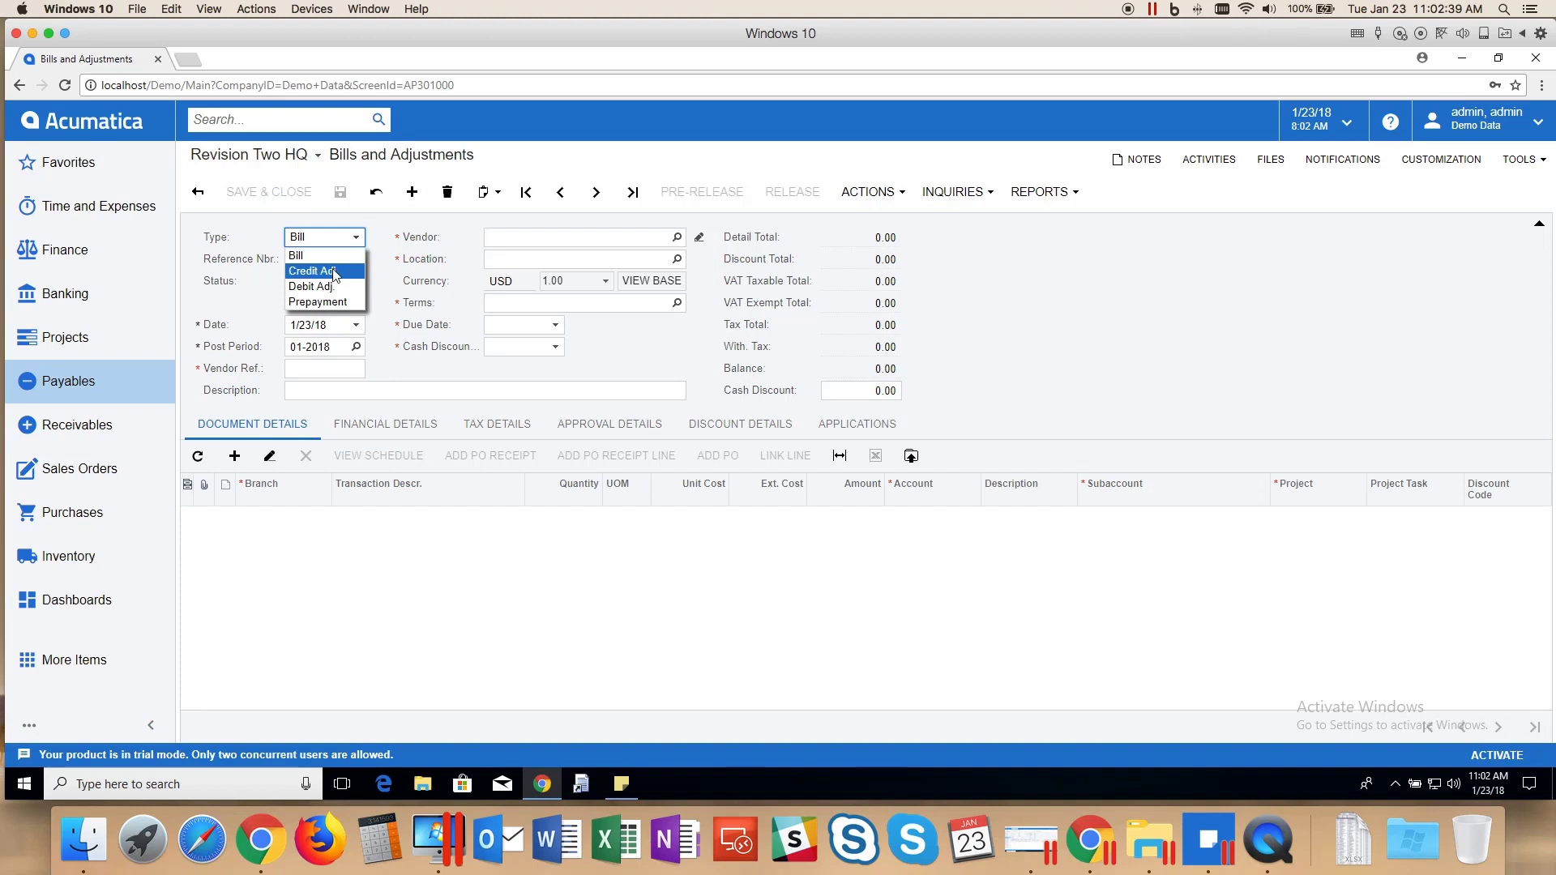
{"action": "left_click", "coordinate": [334, 271]}
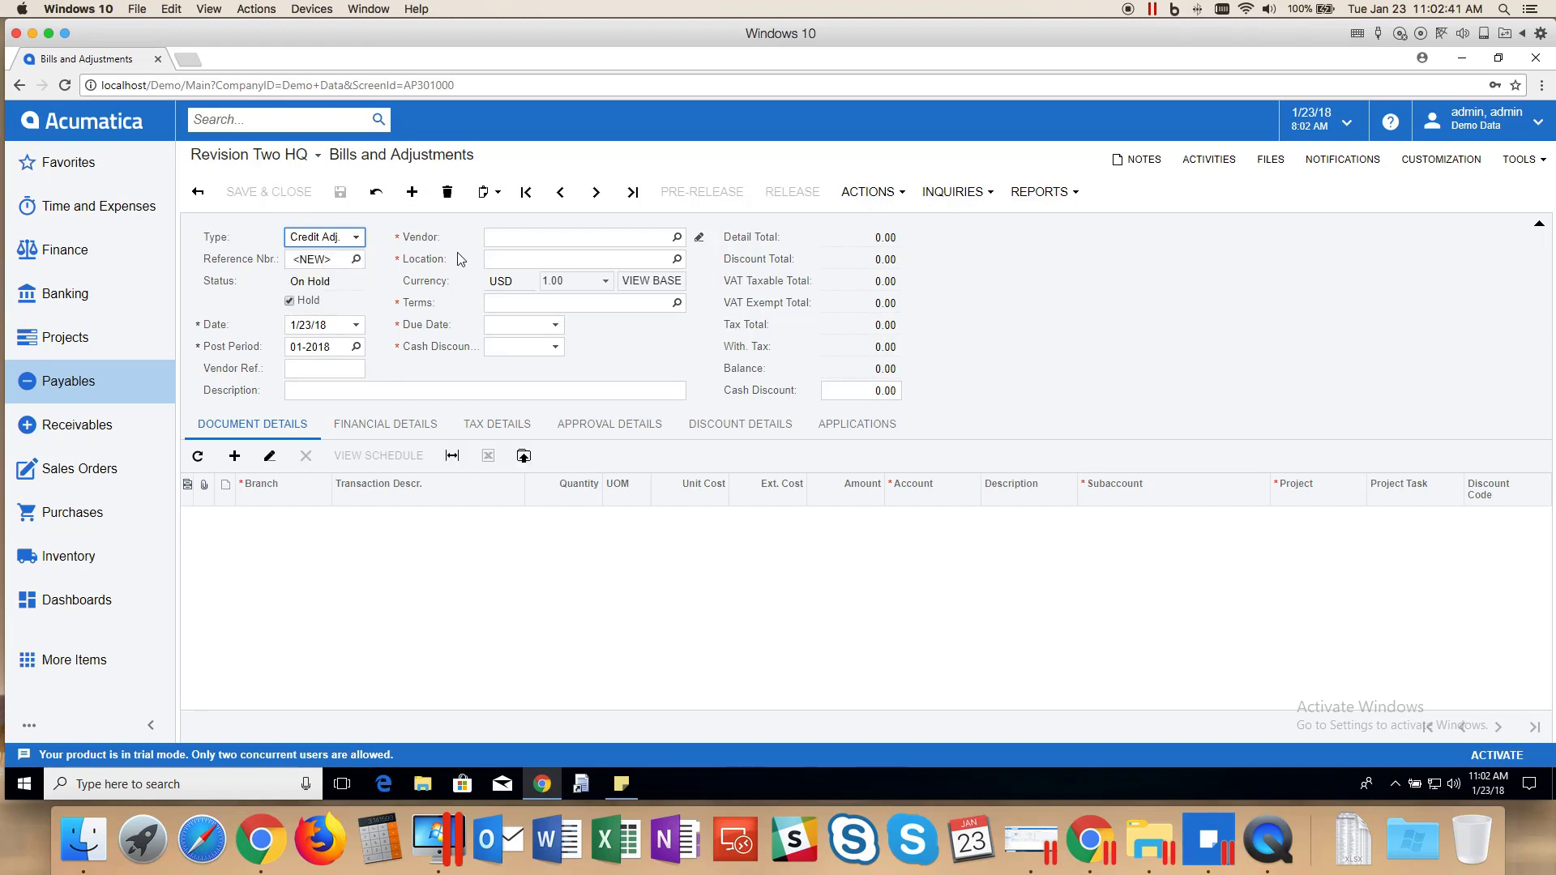
{"action": "left_click", "coordinate": [501, 238]}
{"action": "type", "text": "edp"}
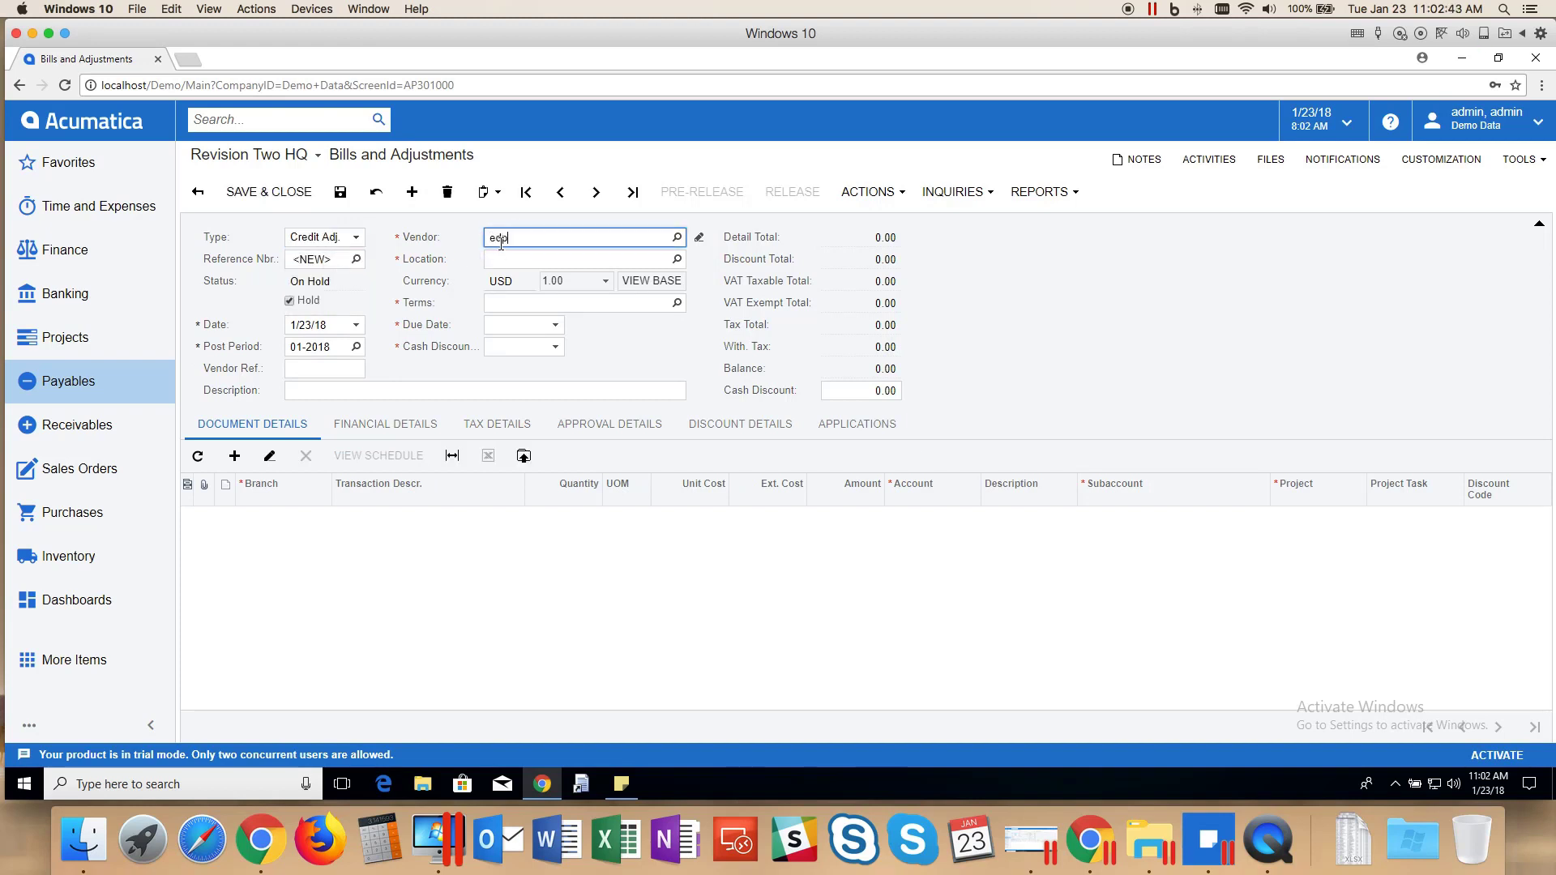
{"action": "left_click", "coordinate": [503, 258]}
{"action": "left_click", "coordinate": [318, 370]}
{"action": "type", "text": "demo4"}
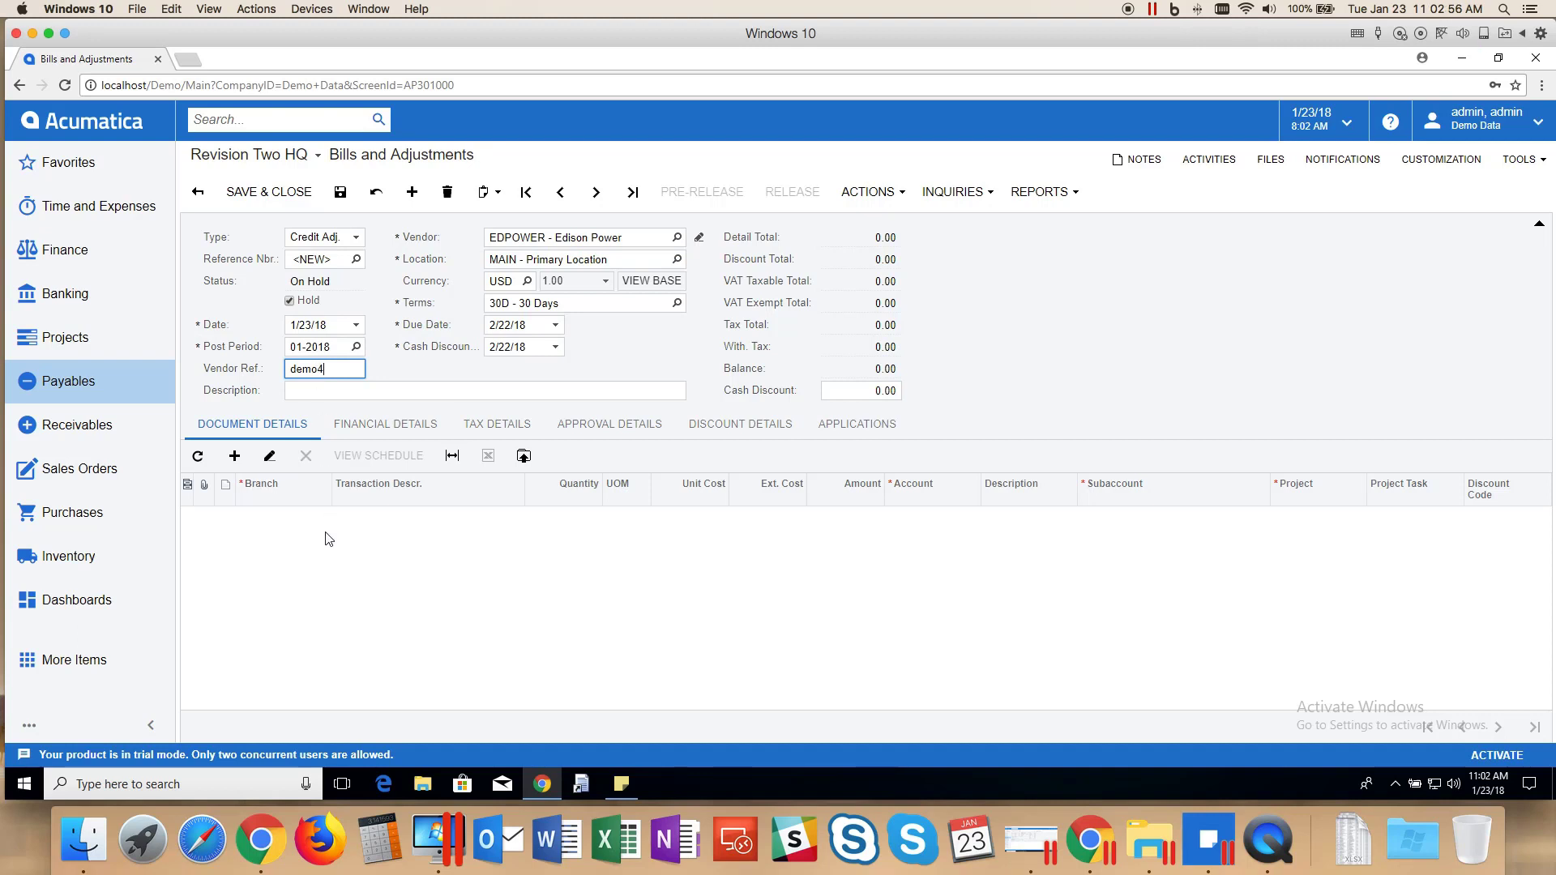
Add a 25.00 detail line, take the credit adjustment off hold, and release it.
{"action": "left_click", "coordinate": [235, 456]}
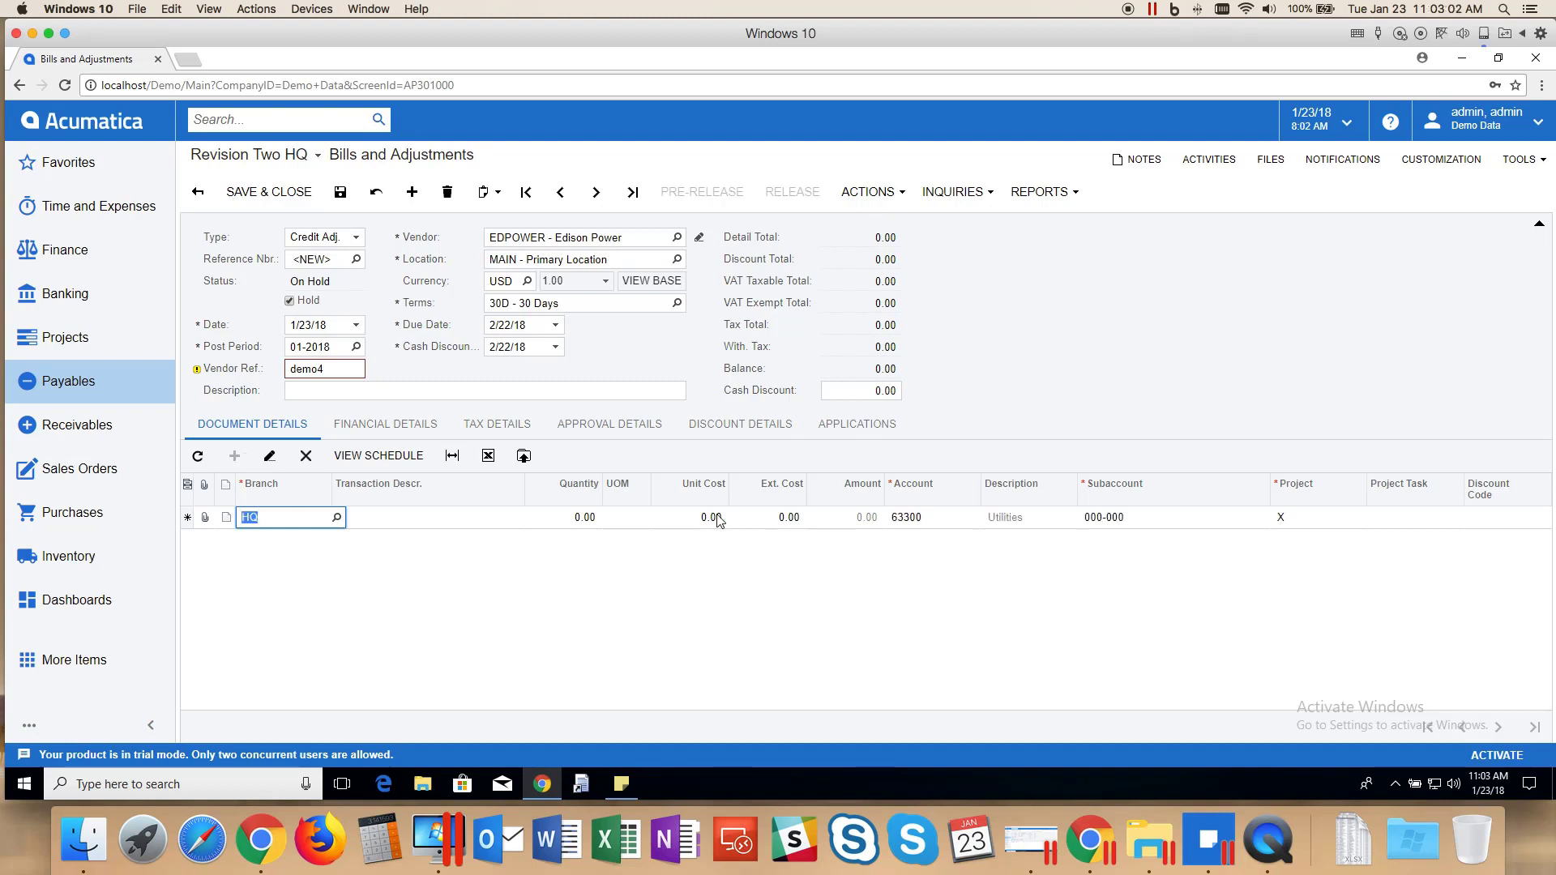
{"action": "left_click", "coordinate": [782, 520]}
{"action": "type", "text": "25"}
{"action": "key", "text": "Tab"}
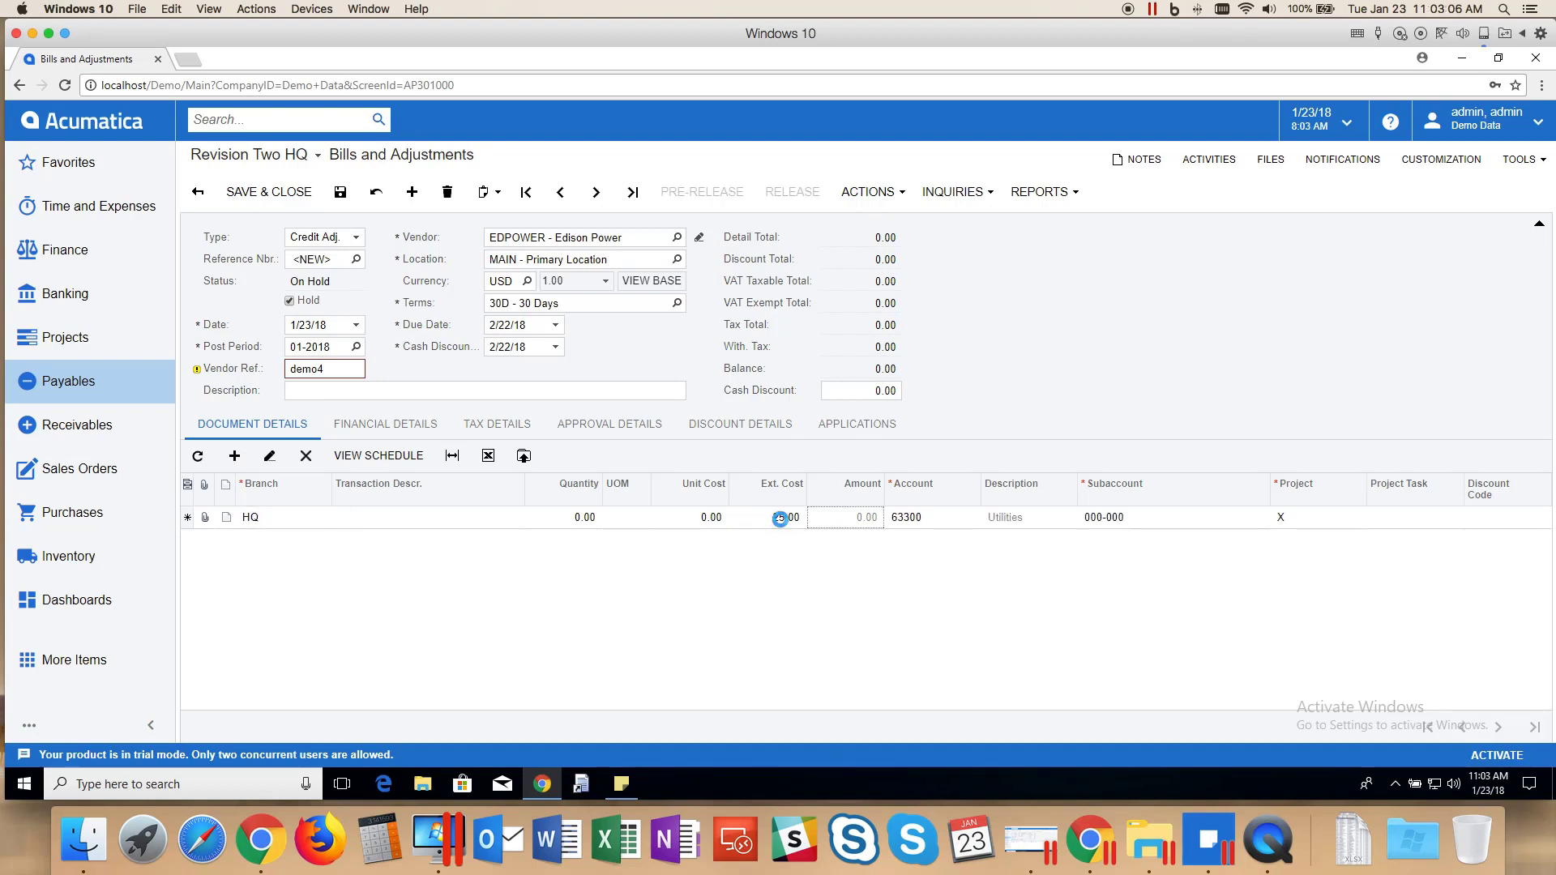
{"action": "left_click", "coordinate": [289, 302]}
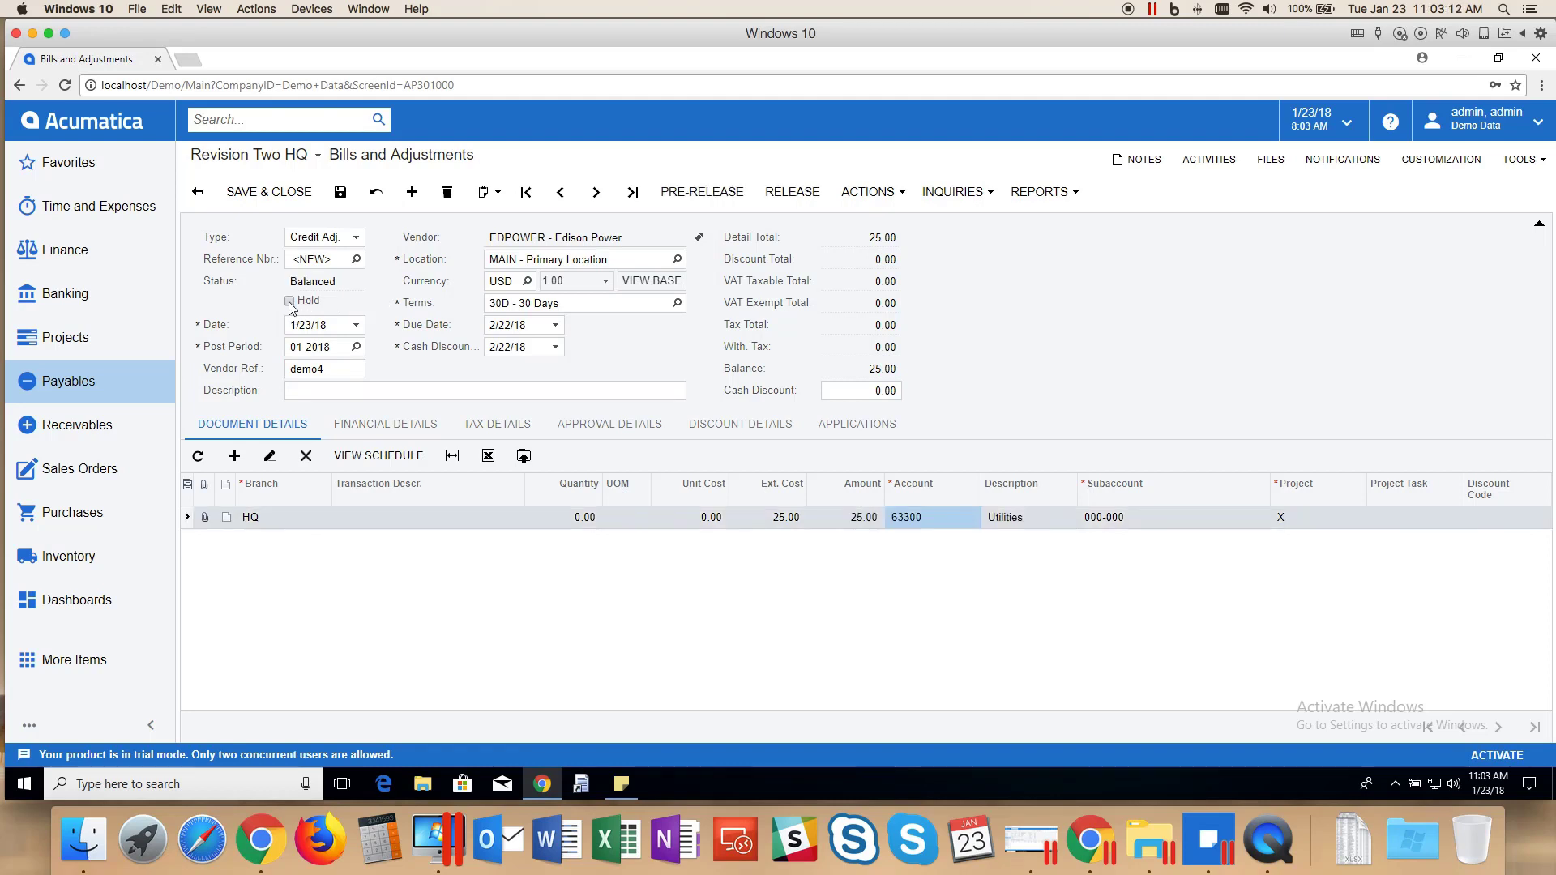
{"action": "left_click", "coordinate": [792, 192]}
{"action": "left_click", "coordinate": [857, 448]}
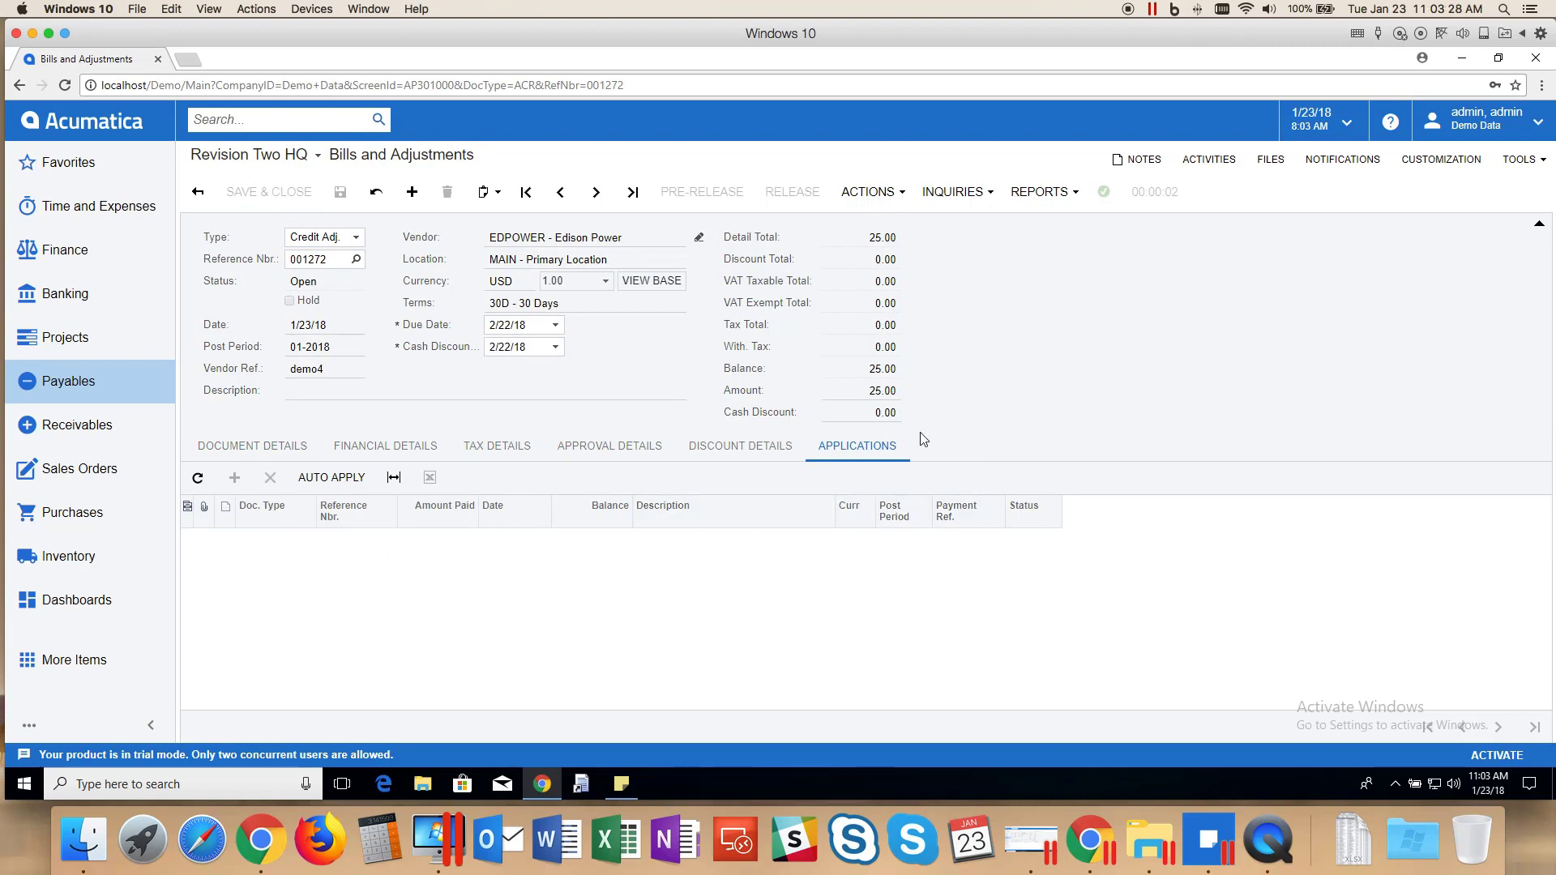
Reopen debit adjustment 001271 and choose Pay Bill/Apply Adjustment from Actions.
{"action": "left_click", "coordinate": [199, 194]}
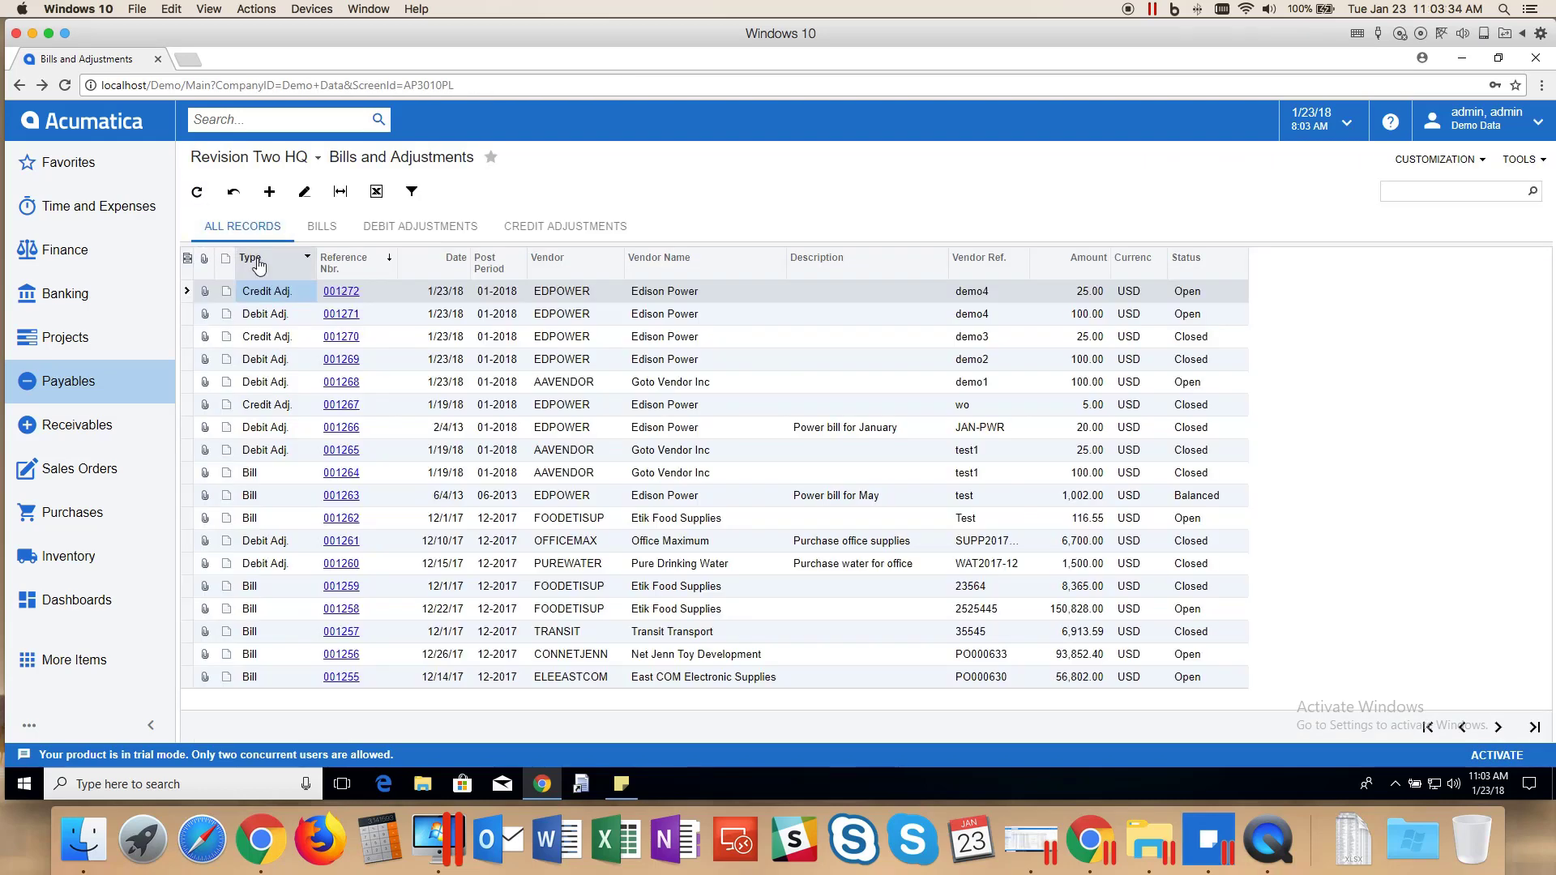
{"action": "left_click", "coordinate": [265, 316]}
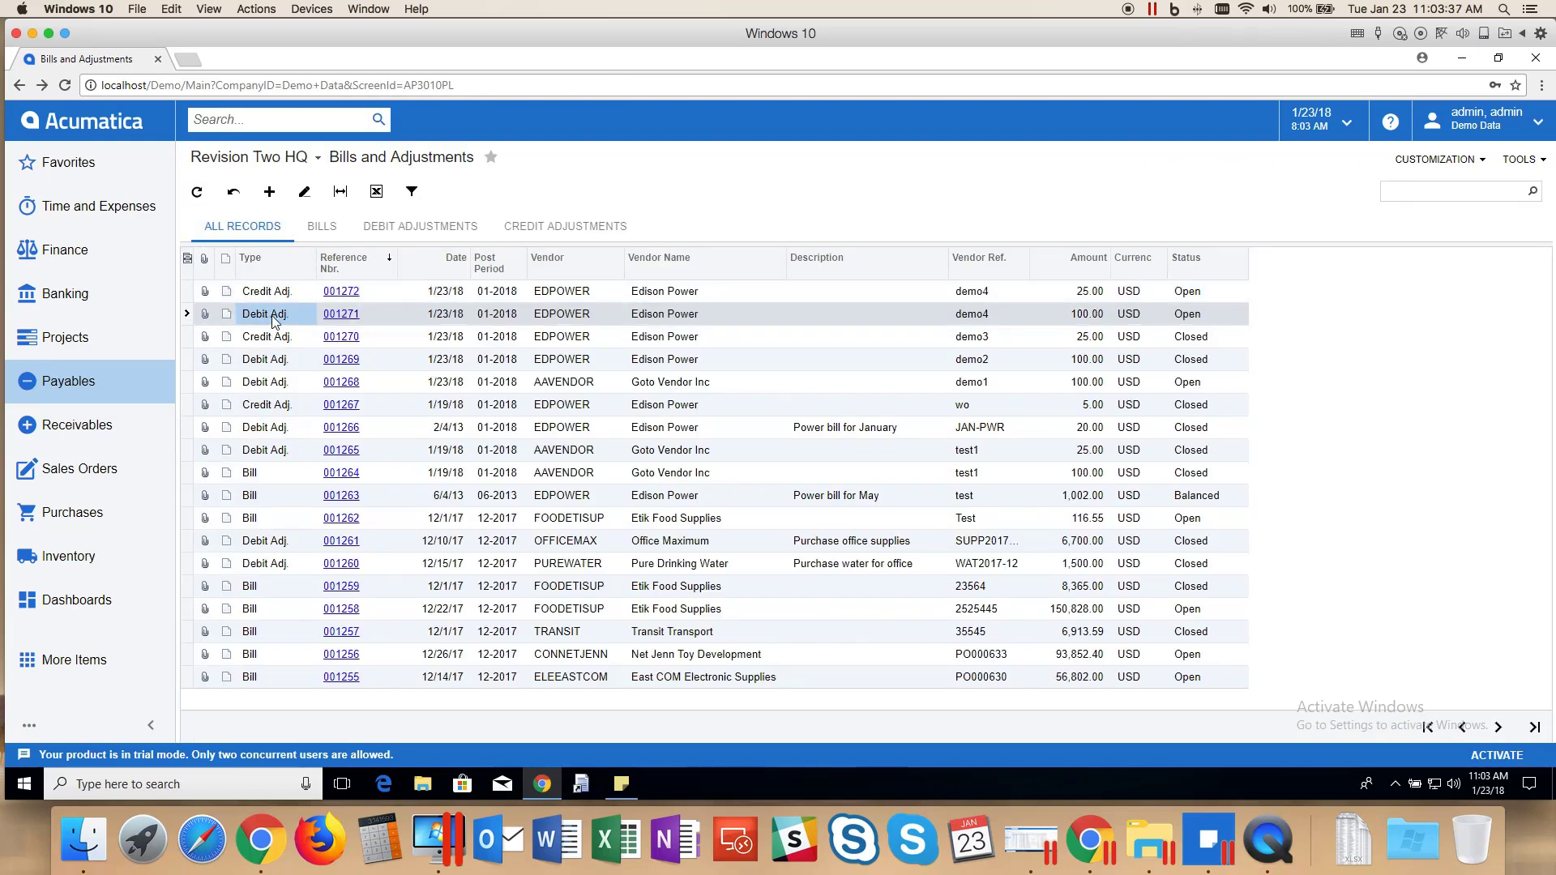
{"action": "left_click", "coordinate": [338, 314]}
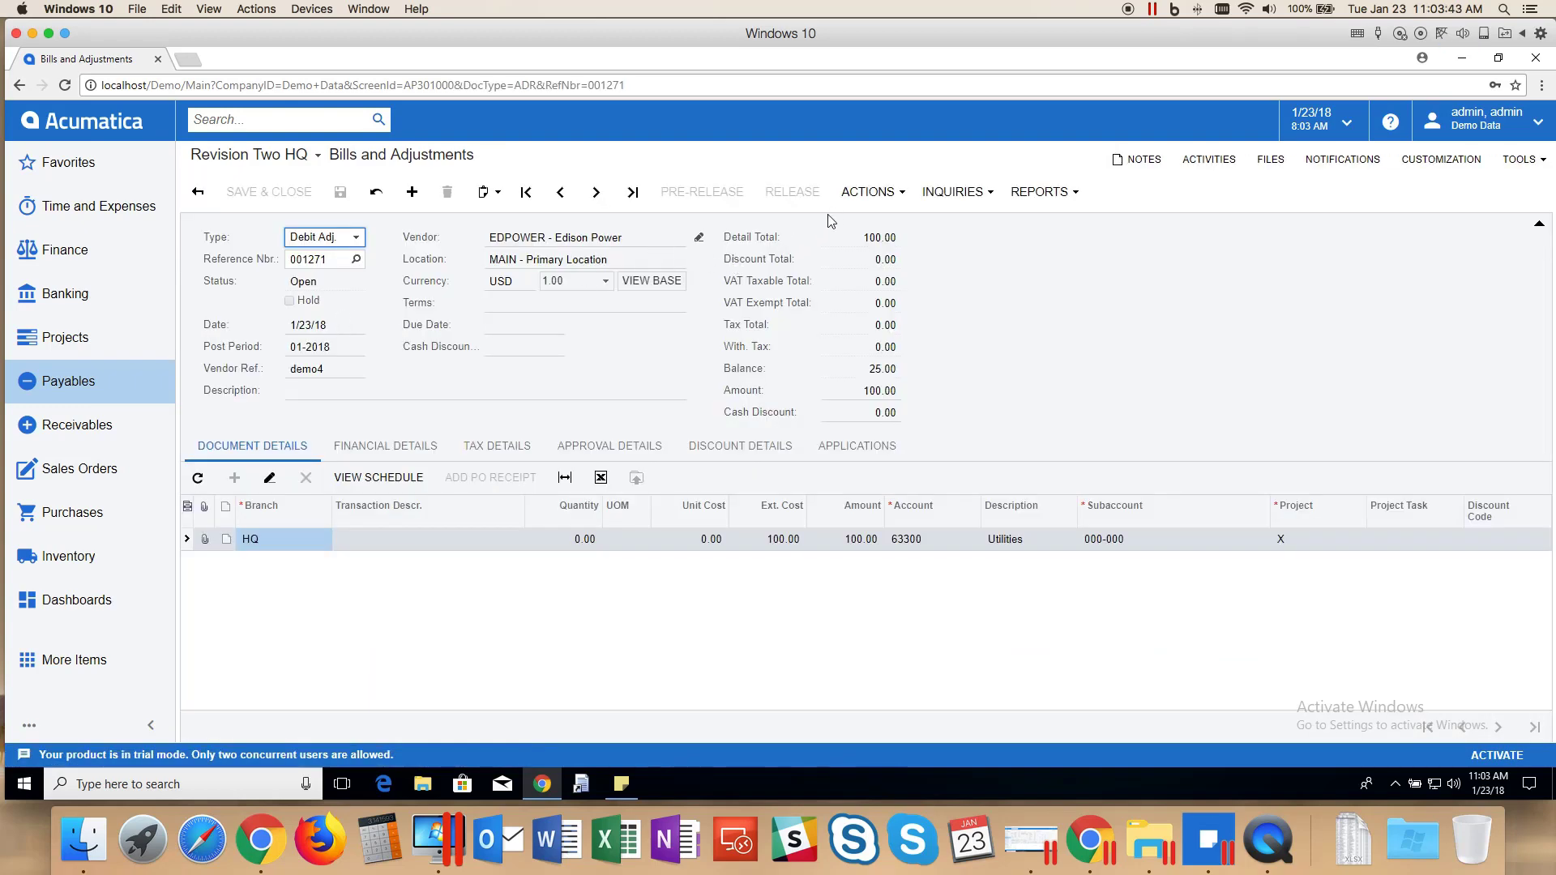
{"action": "left_click", "coordinate": [862, 192]}
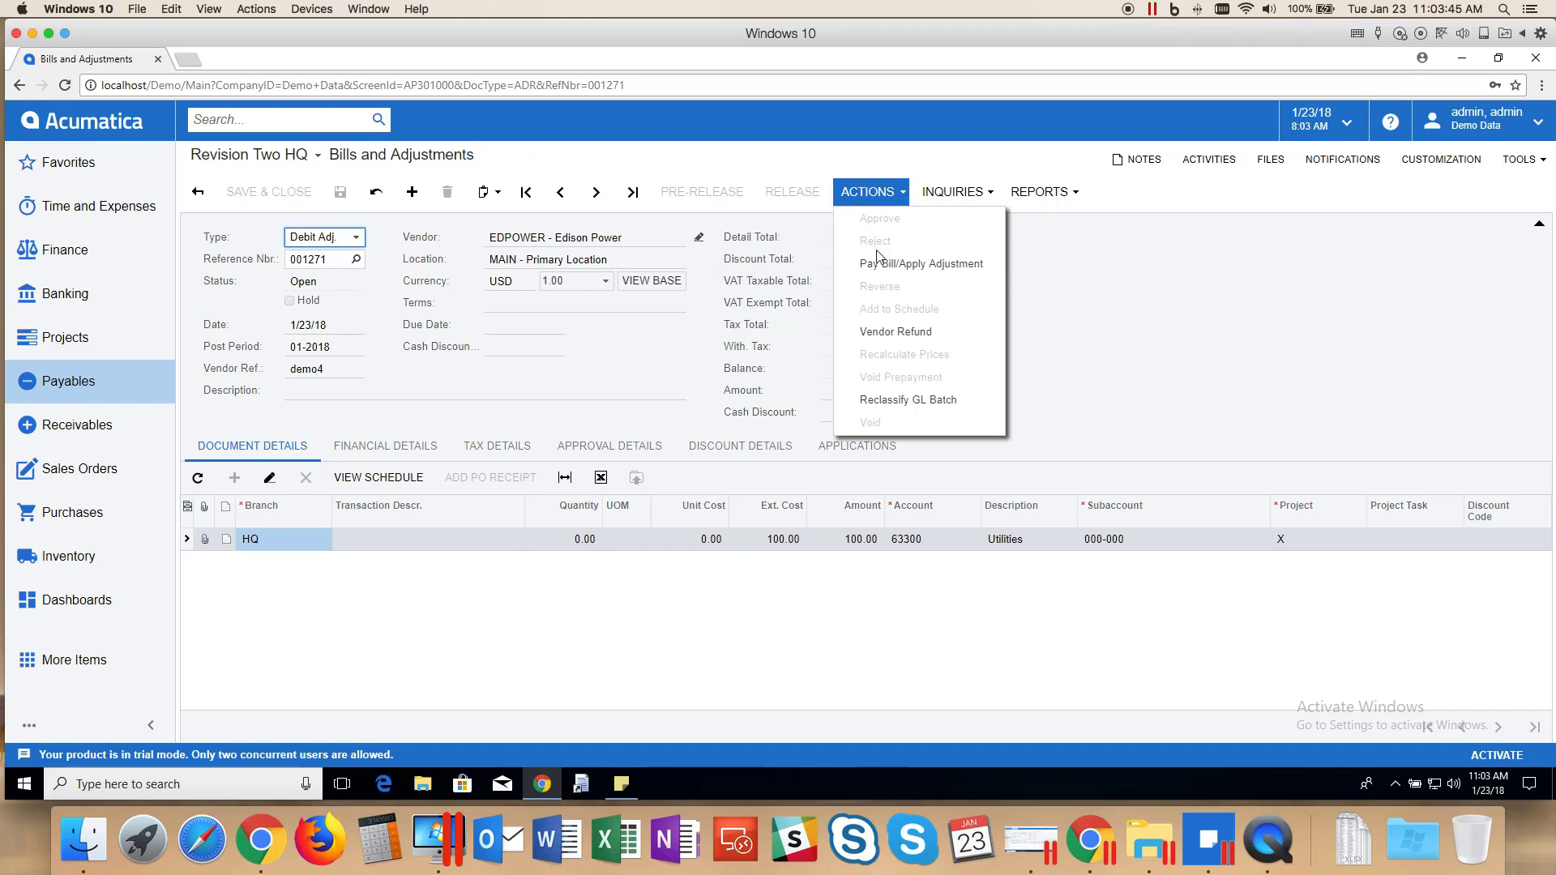
{"action": "left_click", "coordinate": [968, 271]}
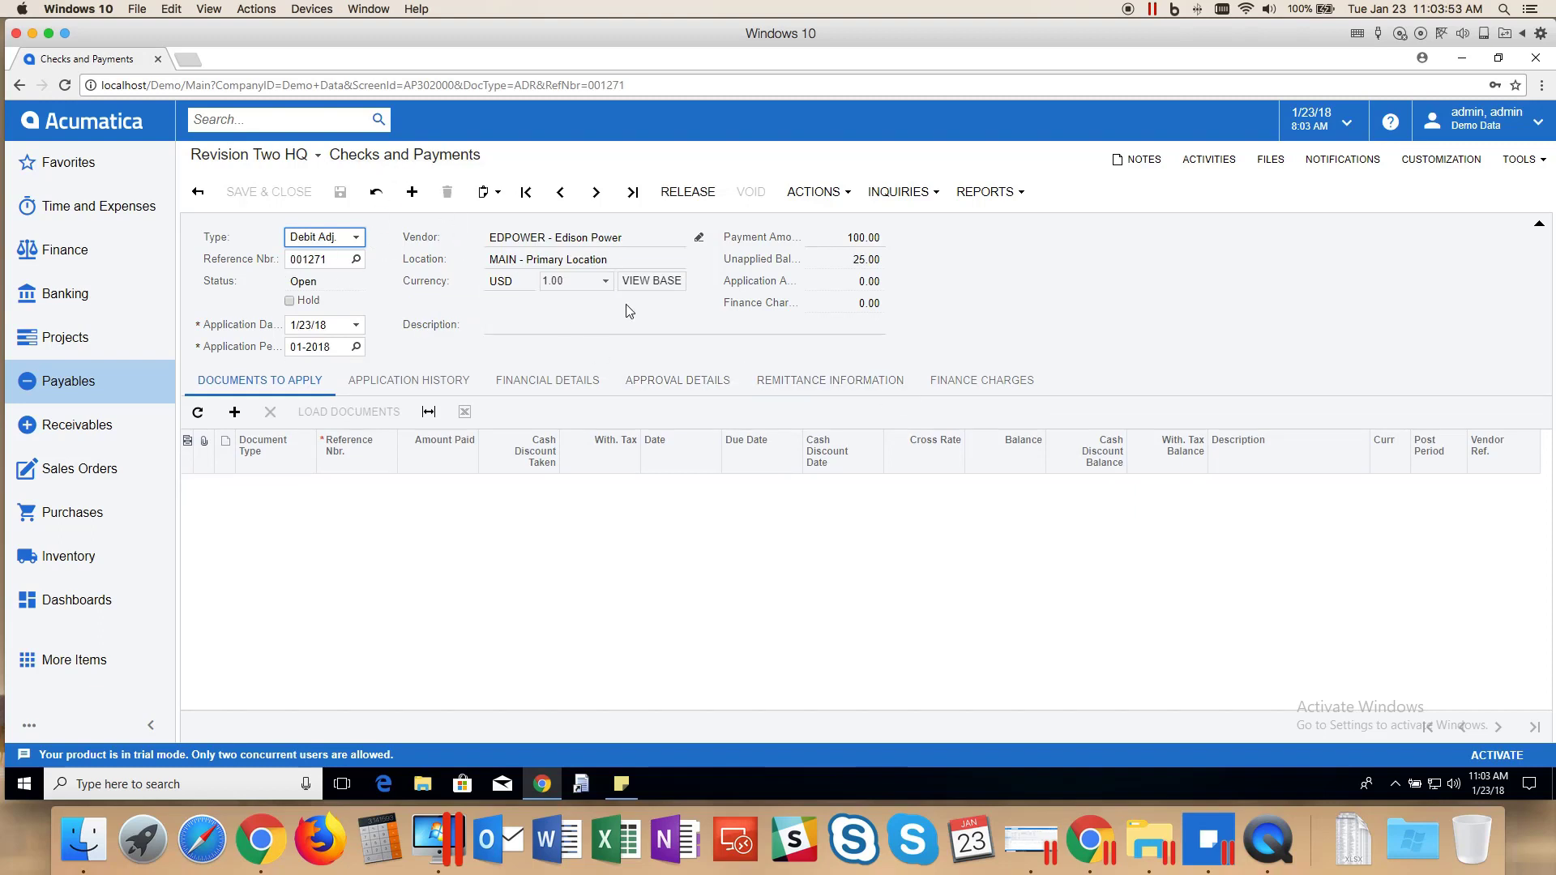
Apply credit adjustment 001272 for 25.00, confirm a 0.00 unapplied balance, and release.
{"action": "left_click", "coordinate": [234, 411]}
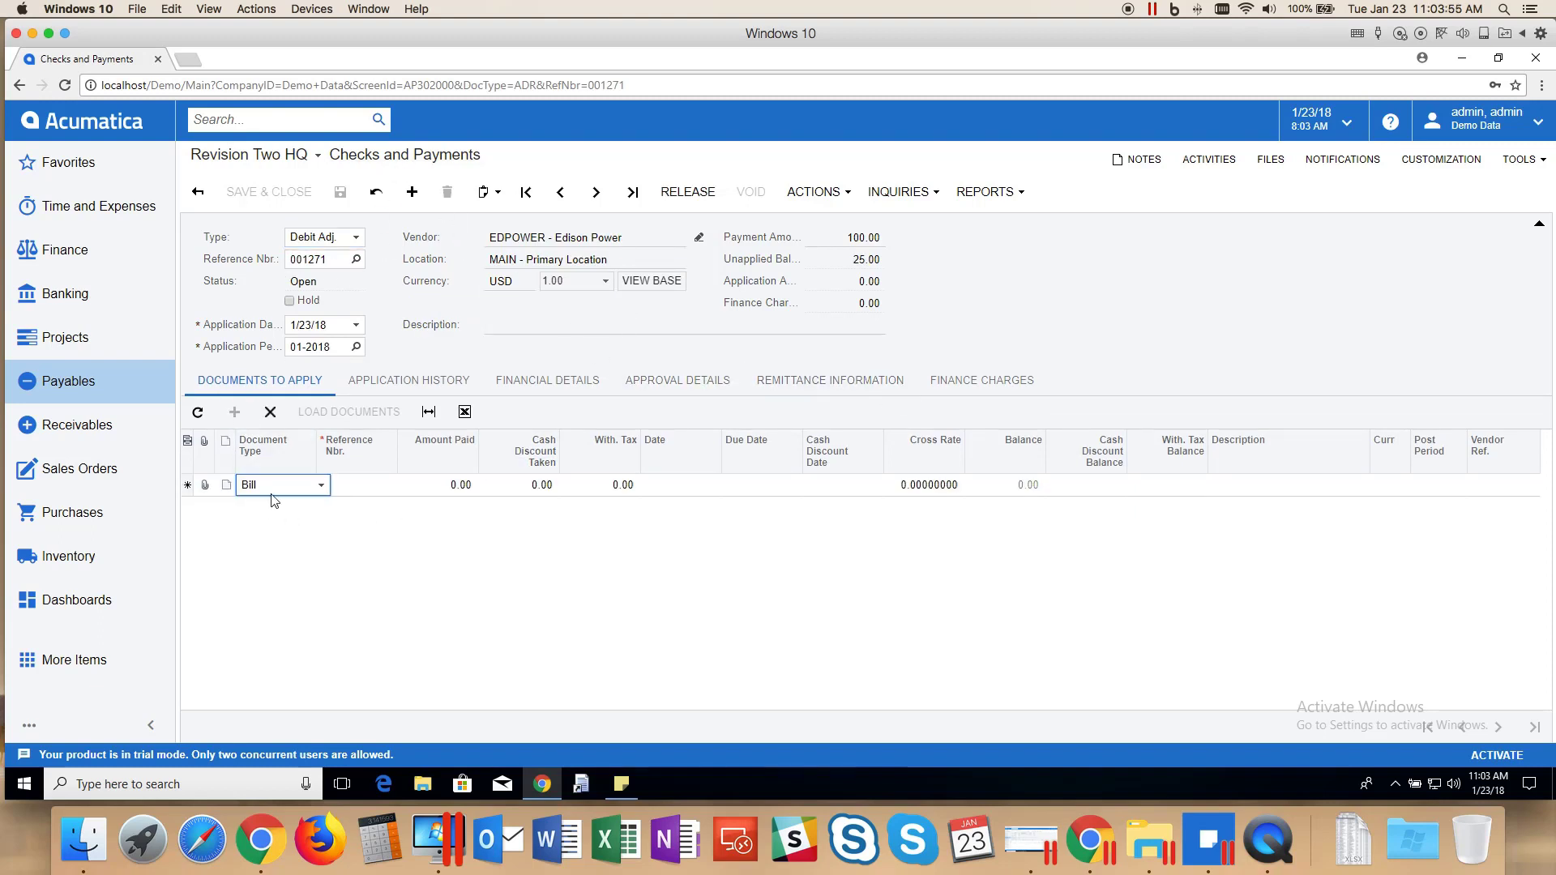
{"action": "left_click", "coordinate": [322, 489]}
{"action": "left_click", "coordinate": [315, 519]}
{"action": "left_click", "coordinate": [346, 484]}
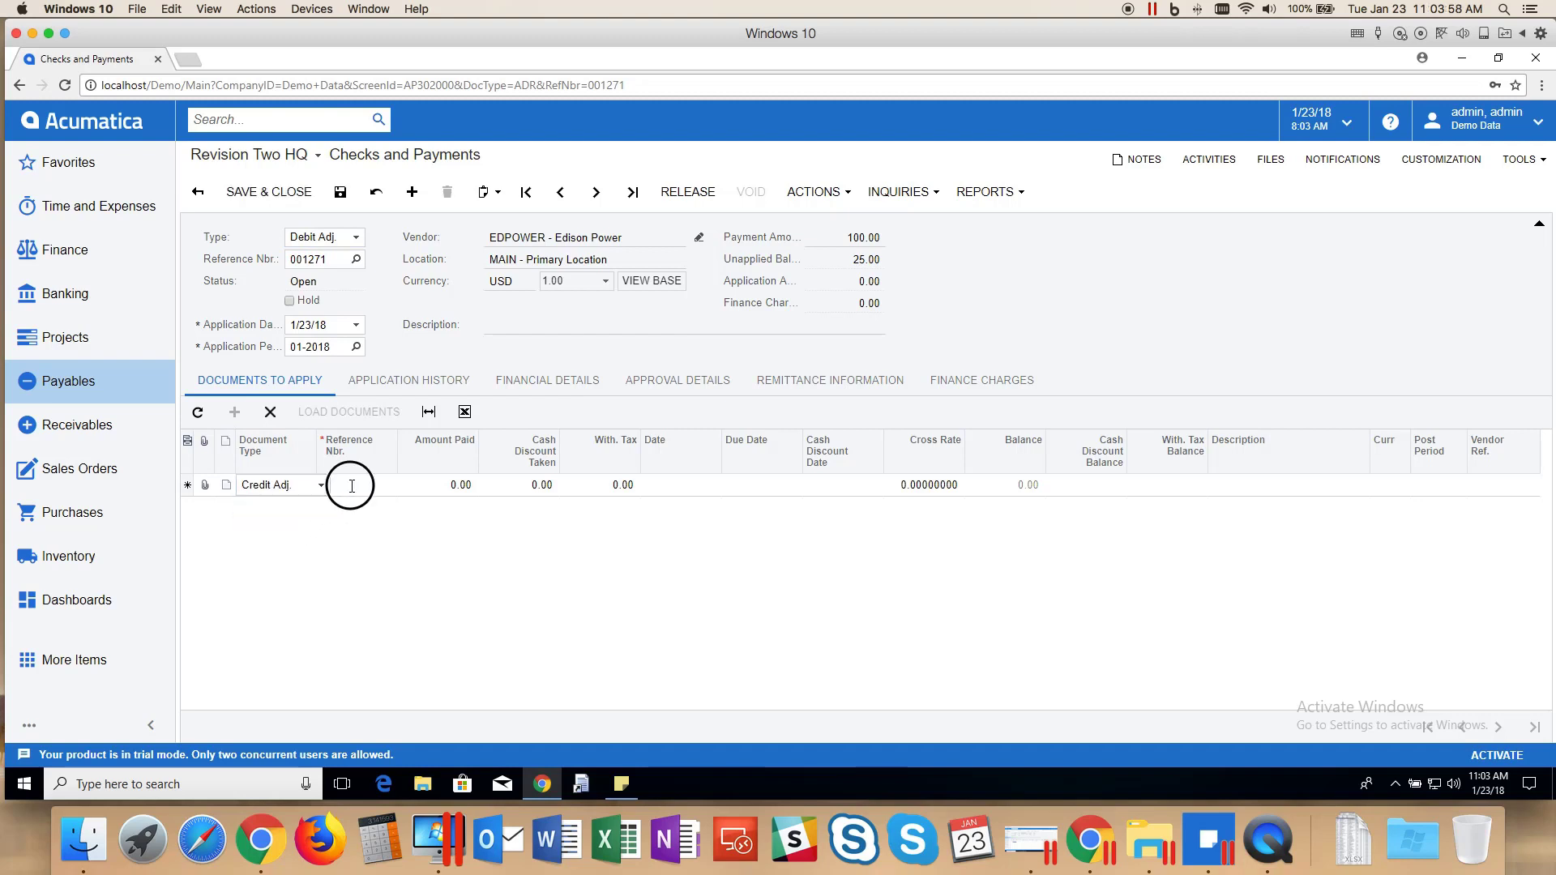
{"action": "left_click", "coordinate": [402, 485]}
{"action": "left_click", "coordinate": [344, 535]}
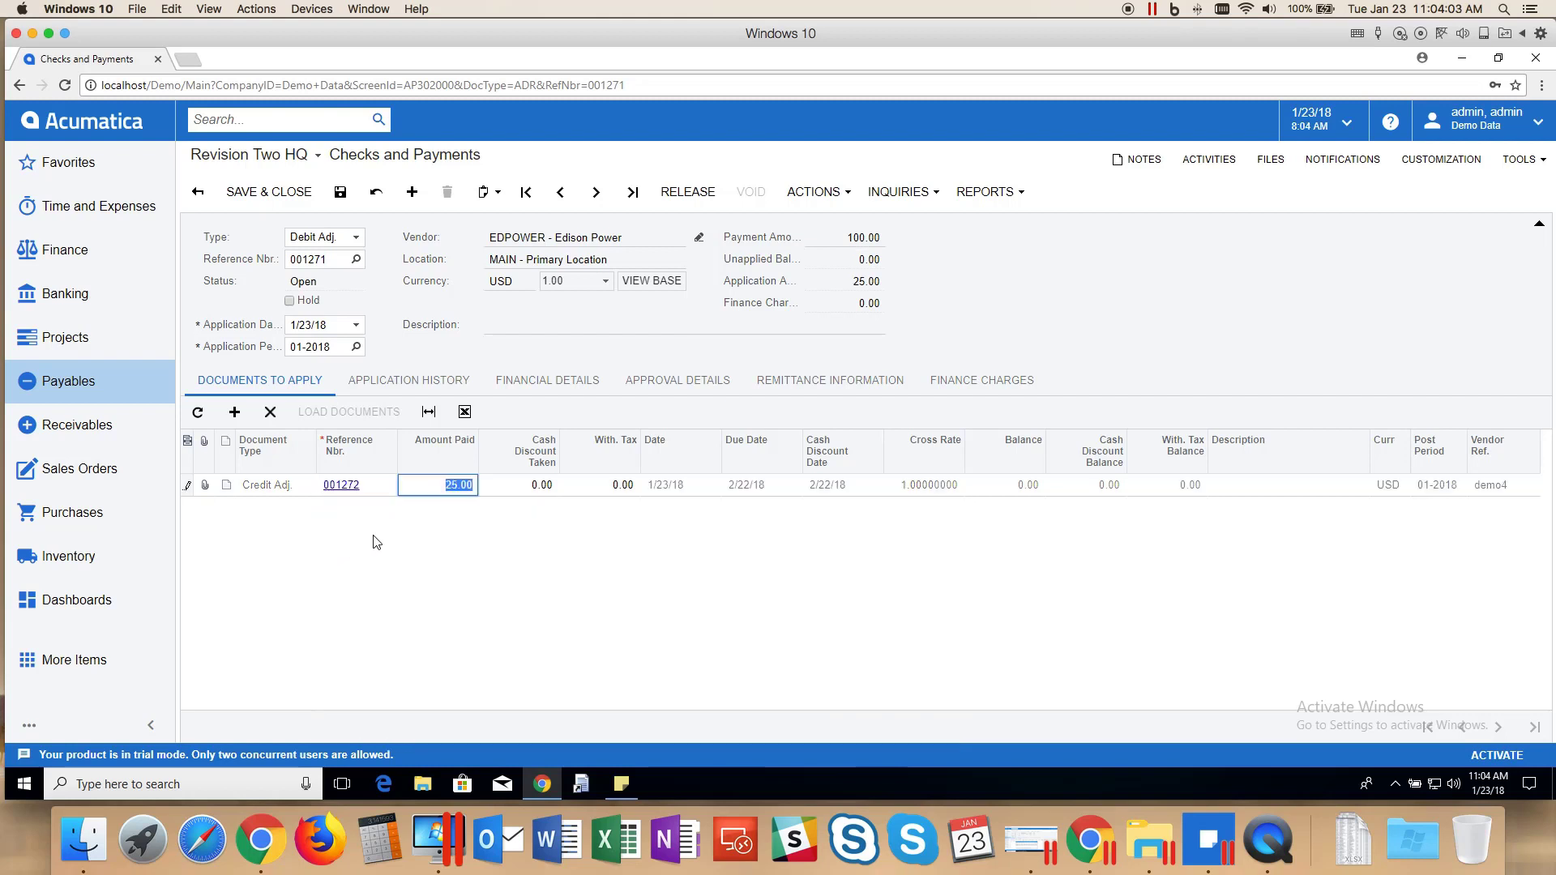
{"action": "left_click", "coordinate": [428, 512]}
{"action": "left_click", "coordinate": [857, 263]}
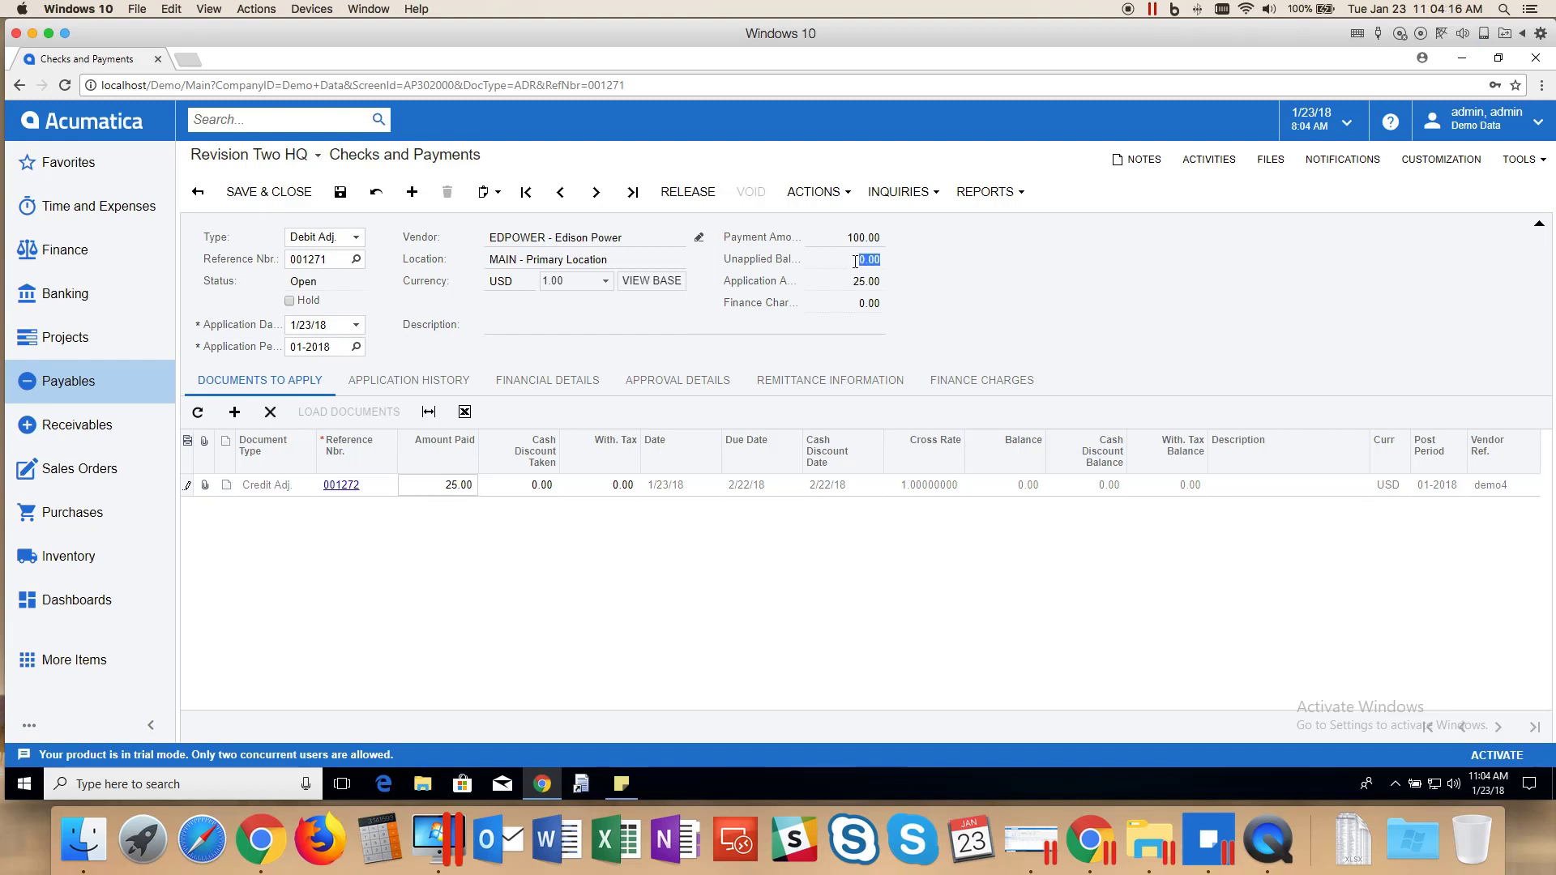
{"action": "left_click", "coordinate": [695, 197]}
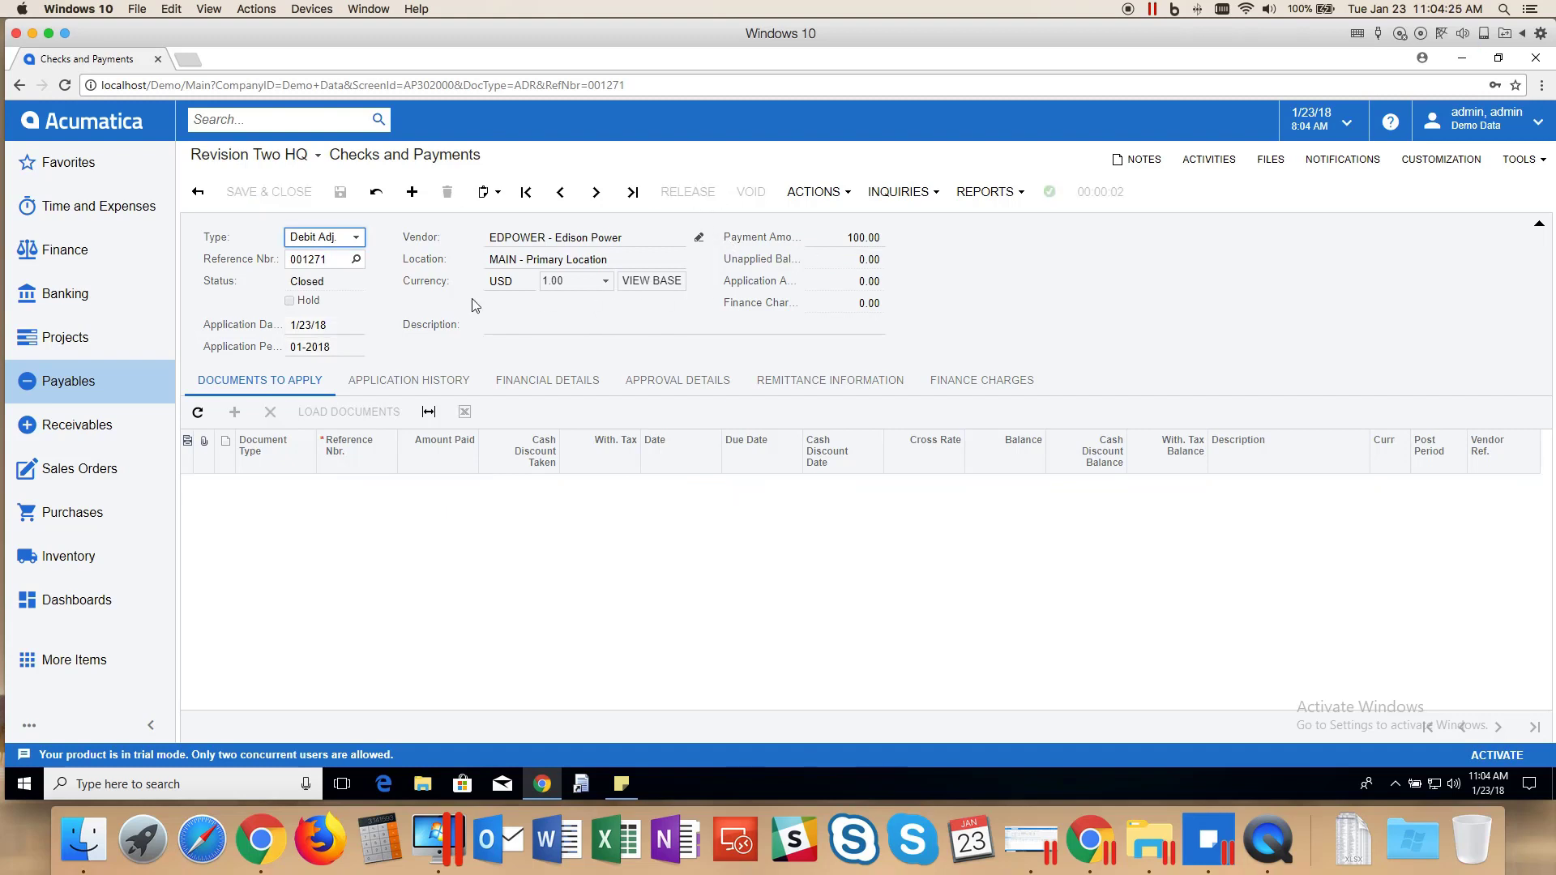
Review 001271's application history: credit adjustment 001272 at 25.00 and vendor refund 000861 at 75.00.
{"action": "left_click", "coordinate": [389, 380]}
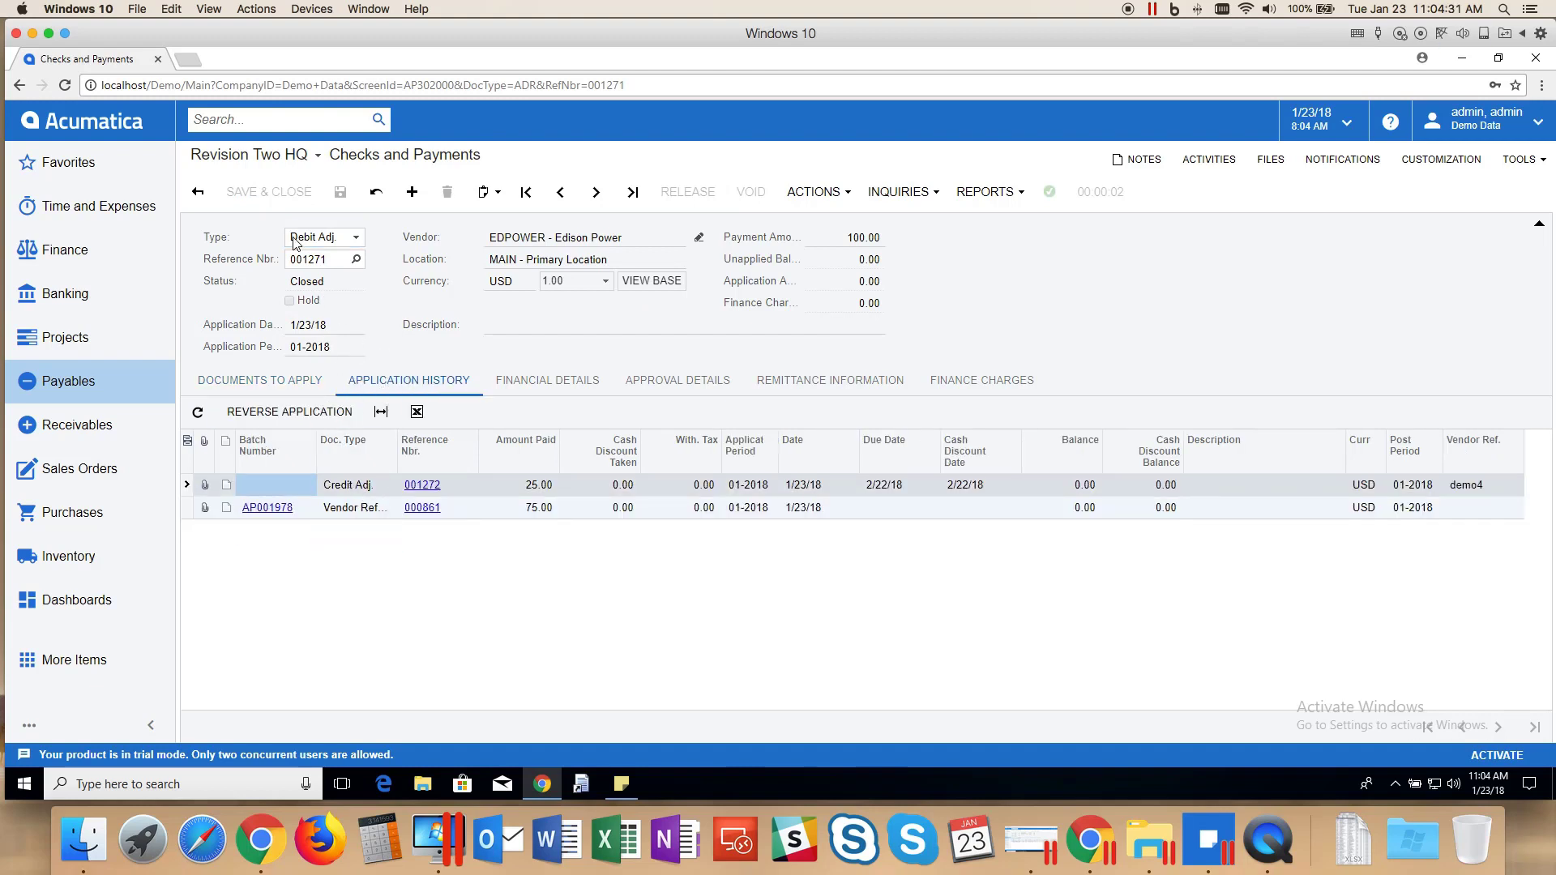
{"action": "left_click", "coordinate": [849, 238]}
{"action": "left_click", "coordinate": [355, 511]}
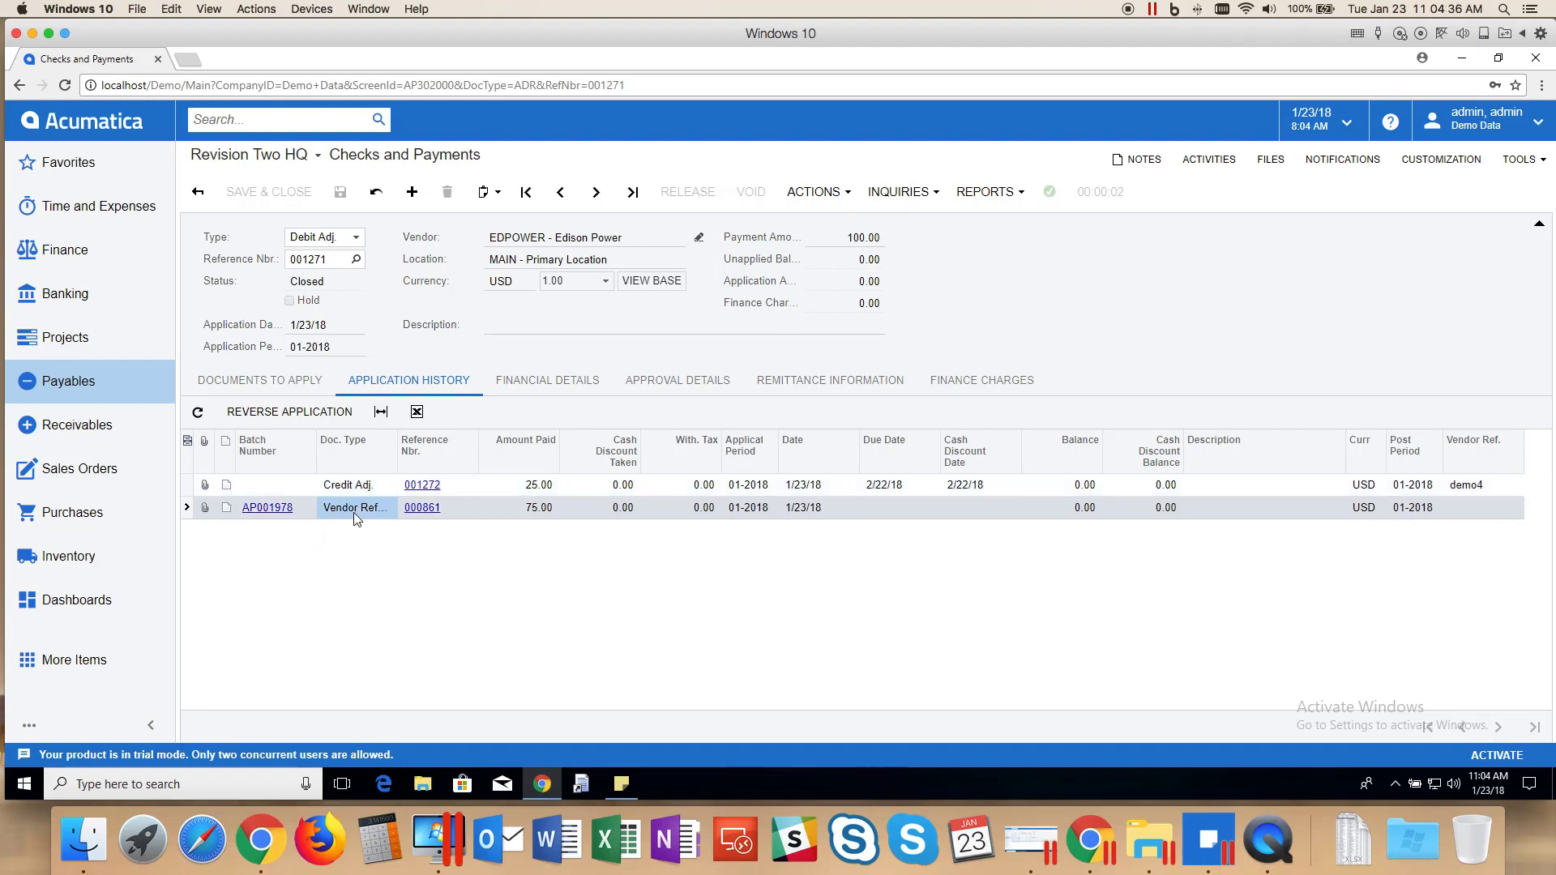
{"action": "left_click", "coordinate": [536, 511]}
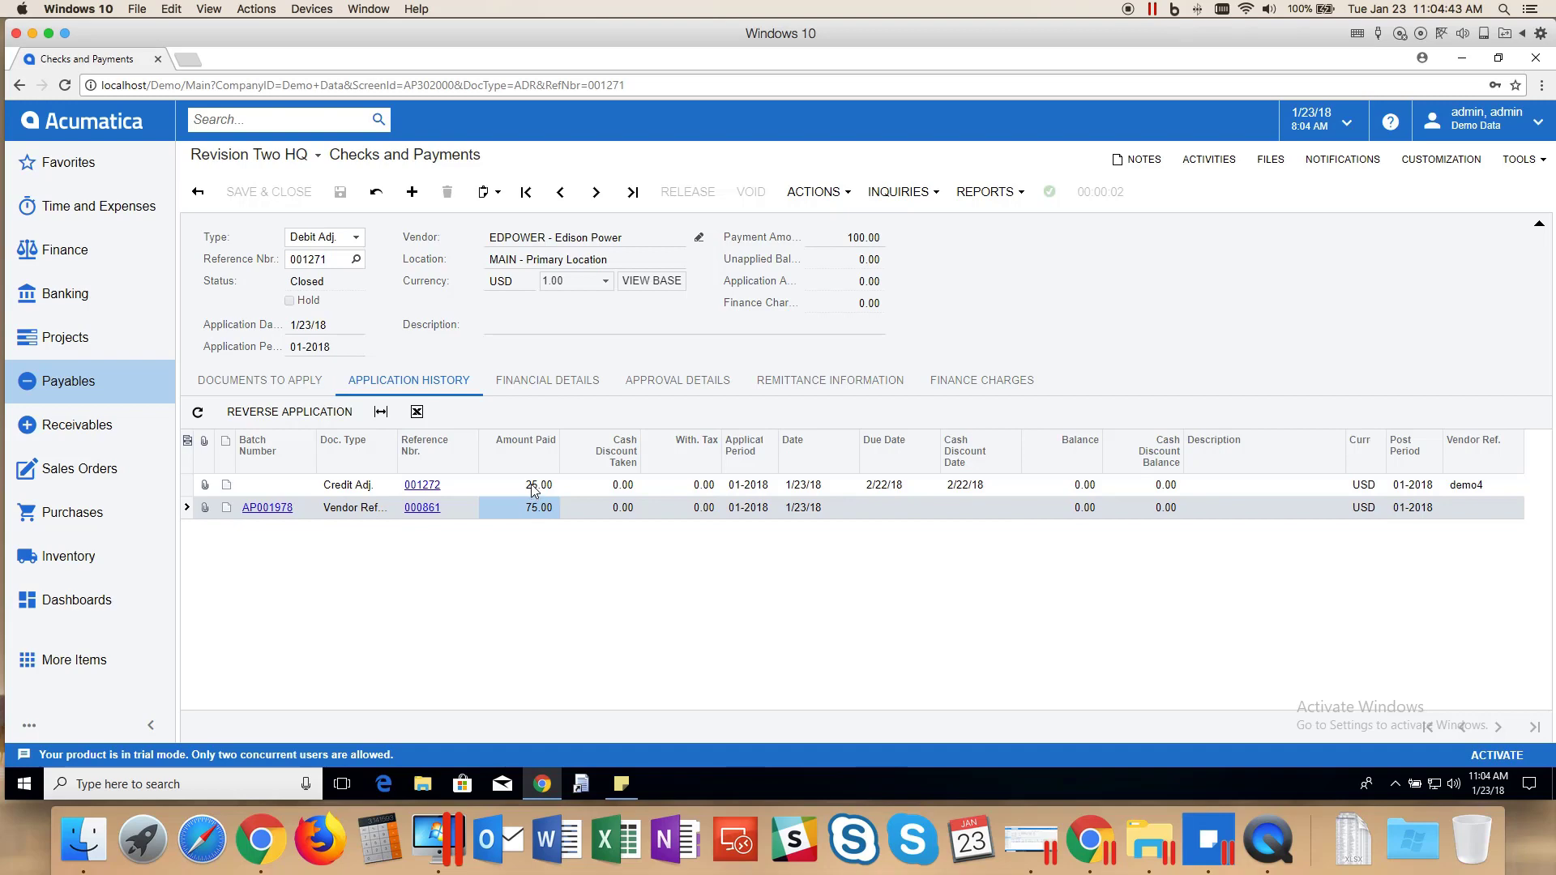